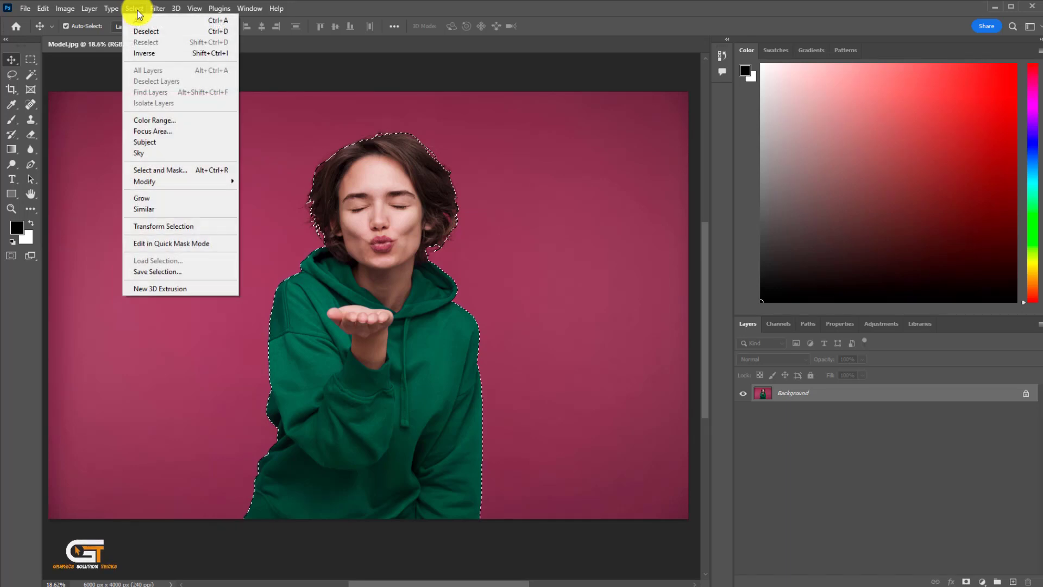
Feather the selection around the model with a radius of 0.5 pixels.
{"action": "mouse_move", "coordinate": [156, 184]}
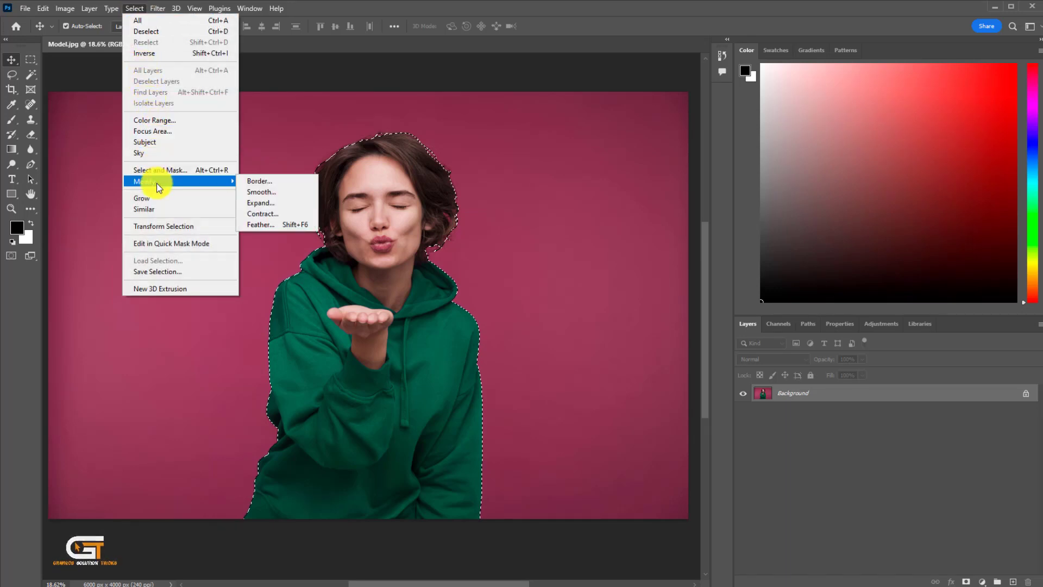
{"action": "left_click", "coordinate": [286, 224]}
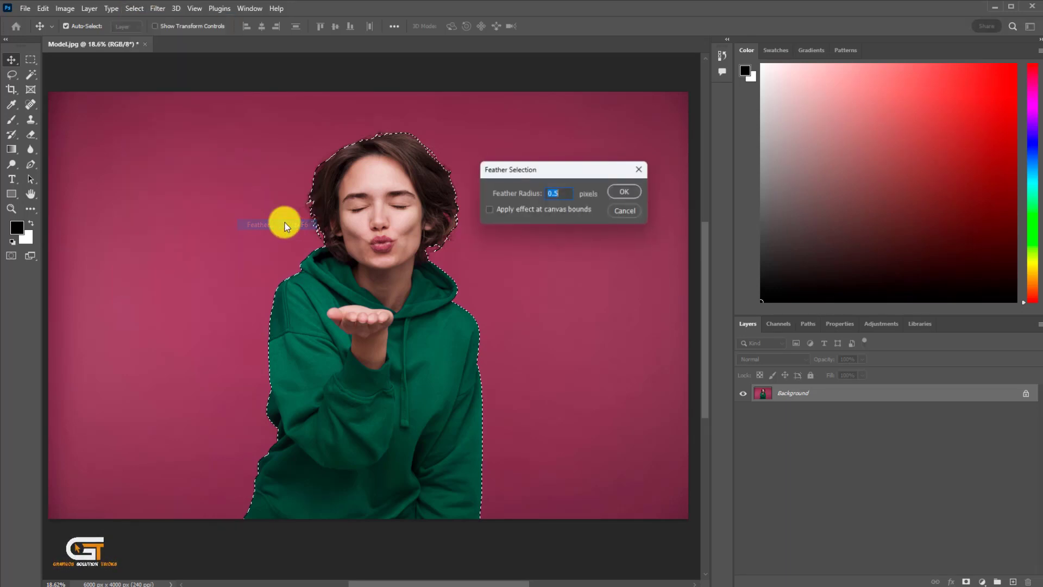
{"action": "left_click_drag", "start_coordinate": [554, 168], "coordinate": [369, 170]}
{"action": "left_click", "coordinate": [431, 192]}
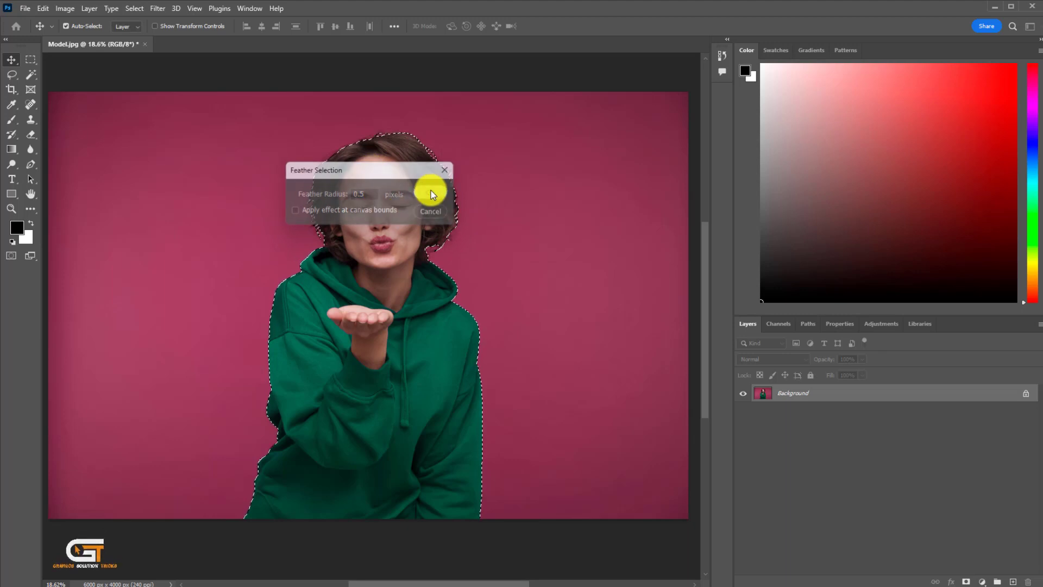
Copy the selected model from the Background onto a new layer.
{"action": "left_click", "coordinate": [90, 9]}
{"action": "mouse_move", "coordinate": [181, 26]}
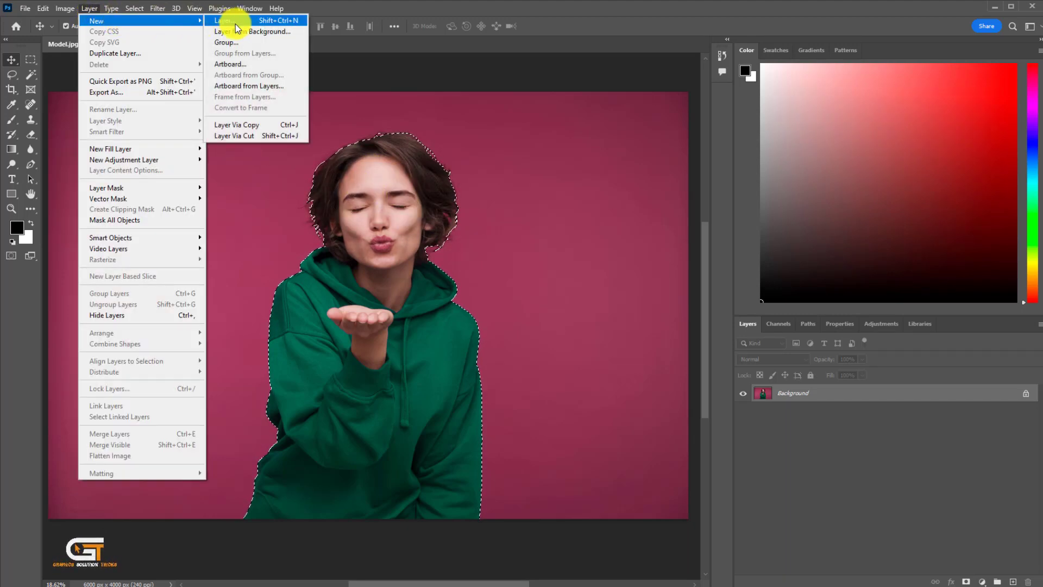
{"action": "left_click", "coordinate": [276, 127]}
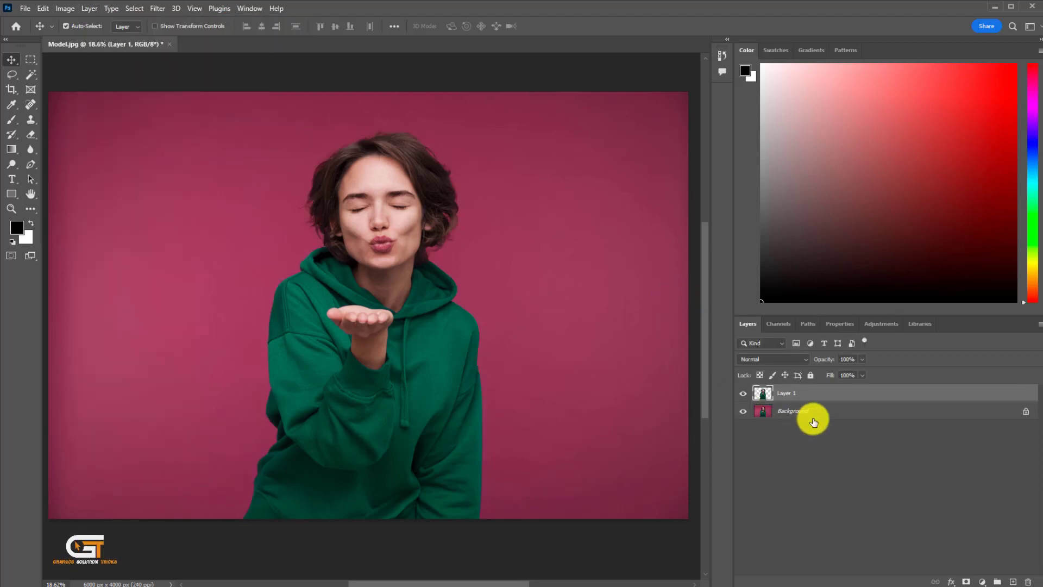
Add a gradient fill layer directly above the Background, using the black-to-white preset from the Basics group.
{"action": "left_click", "coordinate": [855, 417]}
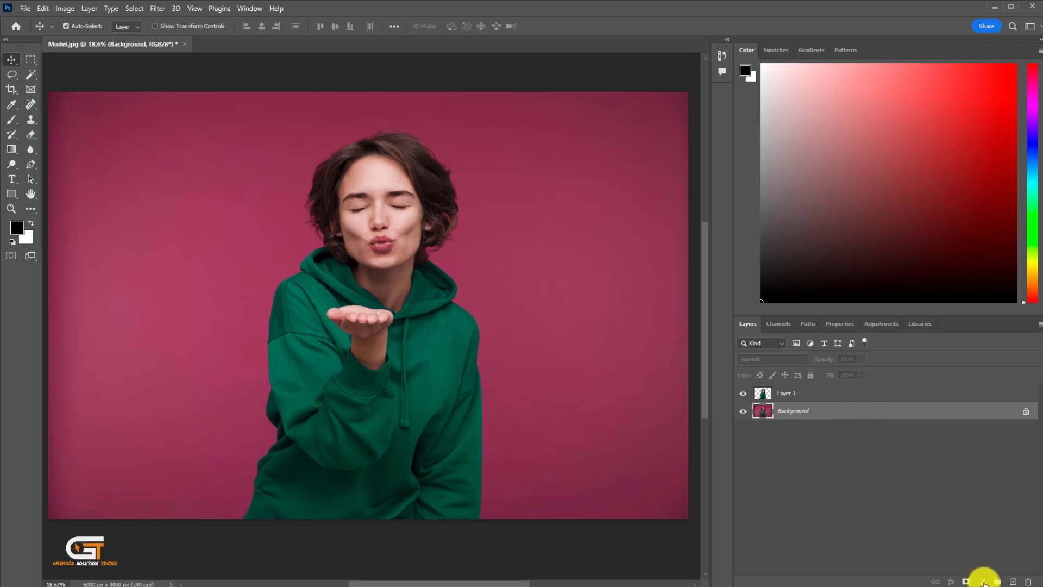
{"action": "left_click", "coordinate": [983, 581]}
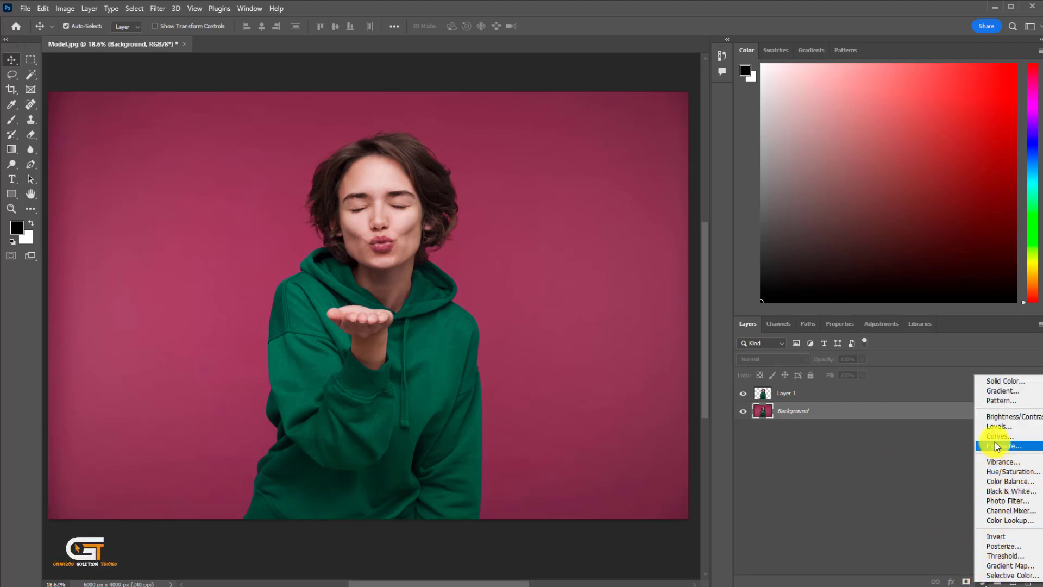
{"action": "left_click", "coordinate": [1002, 390]}
{"action": "left_click_drag", "start_coordinate": [651, 224], "coordinate": [607, 188]}
{"action": "left_click", "coordinate": [546, 209]}
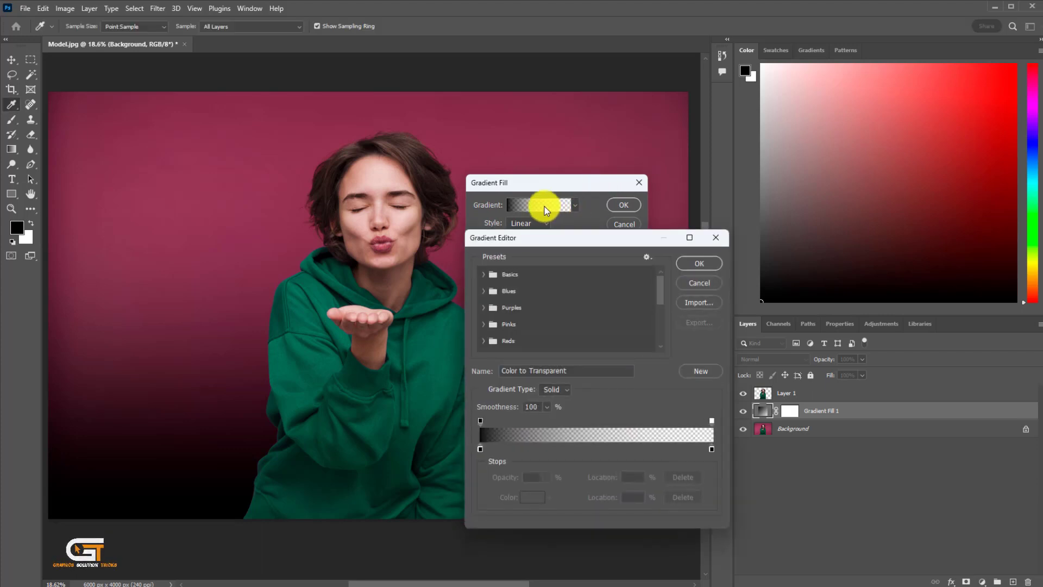
{"action": "left_click", "coordinate": [482, 275]}
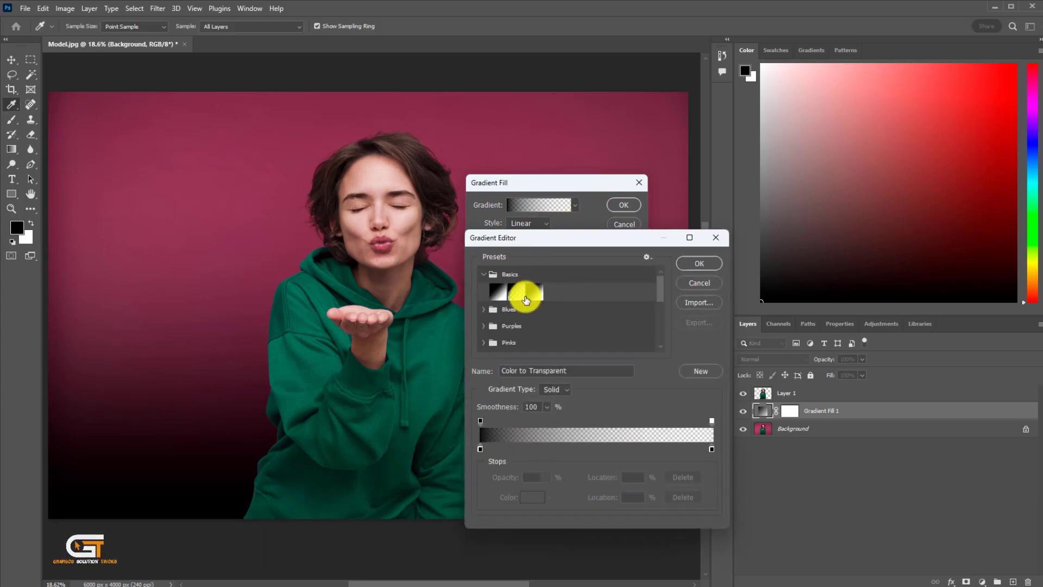
{"action": "left_click", "coordinate": [533, 293]}
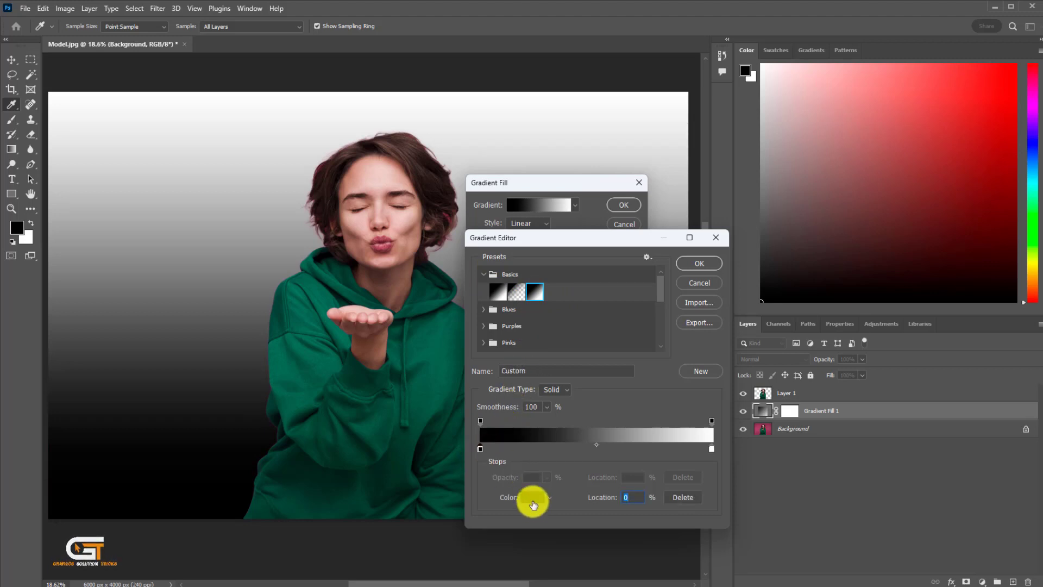
Change the gradient's black stop to the dark green 152920, sampled from the image.
{"action": "left_click_drag", "start_coordinate": [589, 239], "coordinate": [484, 195]}
{"action": "left_click", "coordinate": [428, 462]}
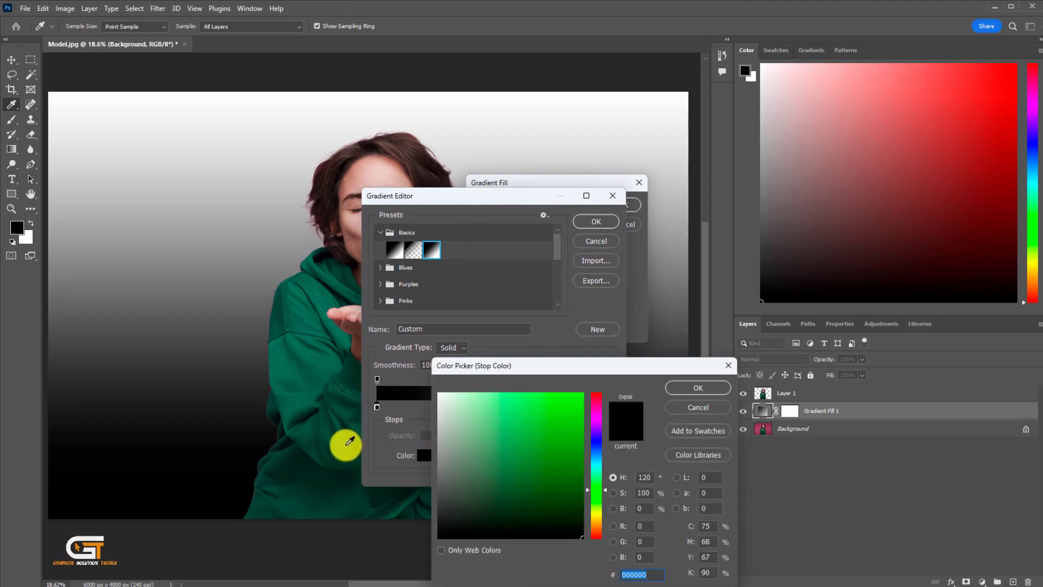
{"action": "left_click", "coordinate": [345, 442]}
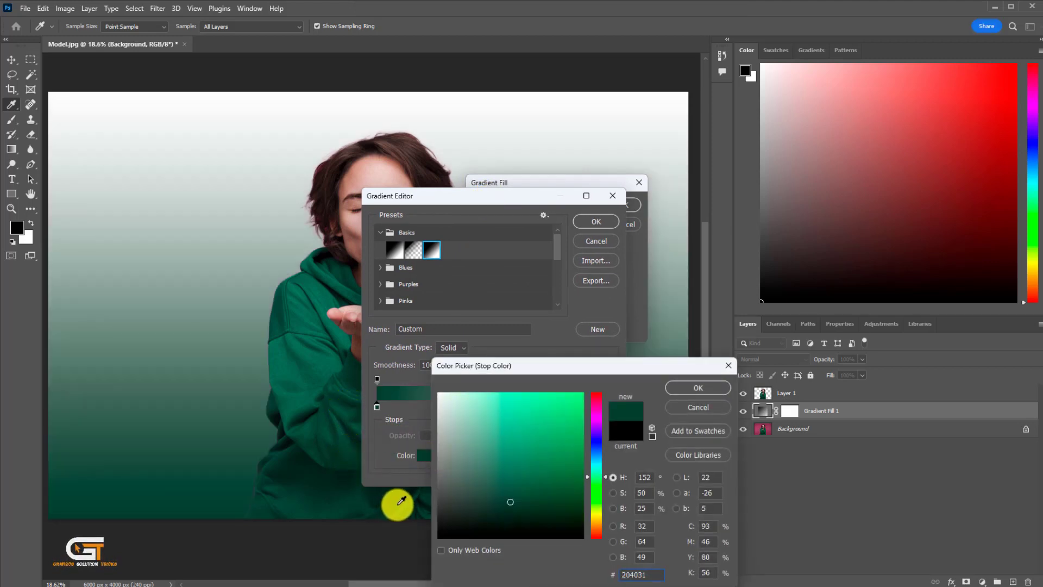
{"action": "left_click", "coordinate": [392, 496]}
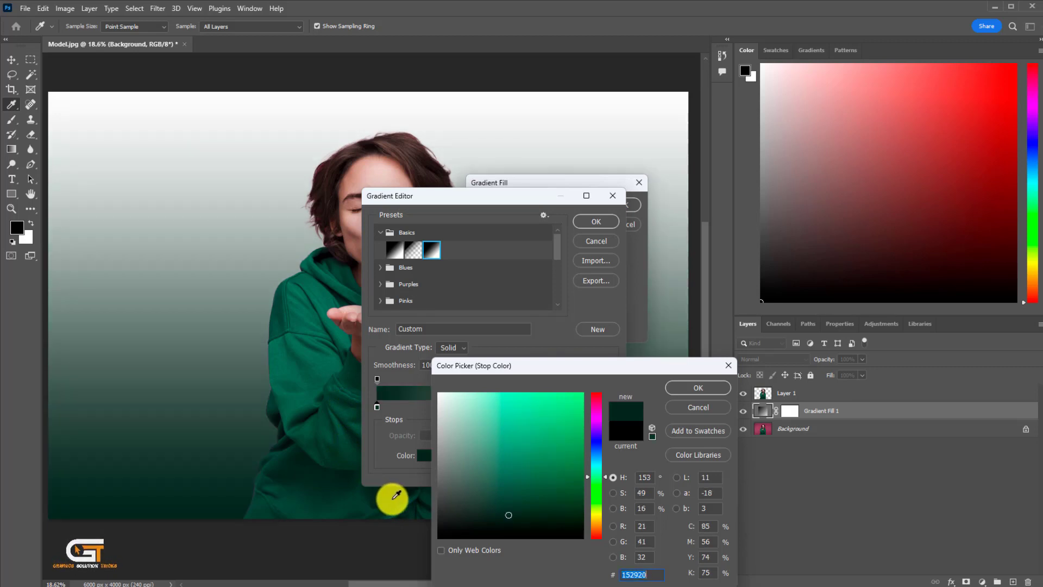
{"action": "left_click", "coordinate": [695, 388]}
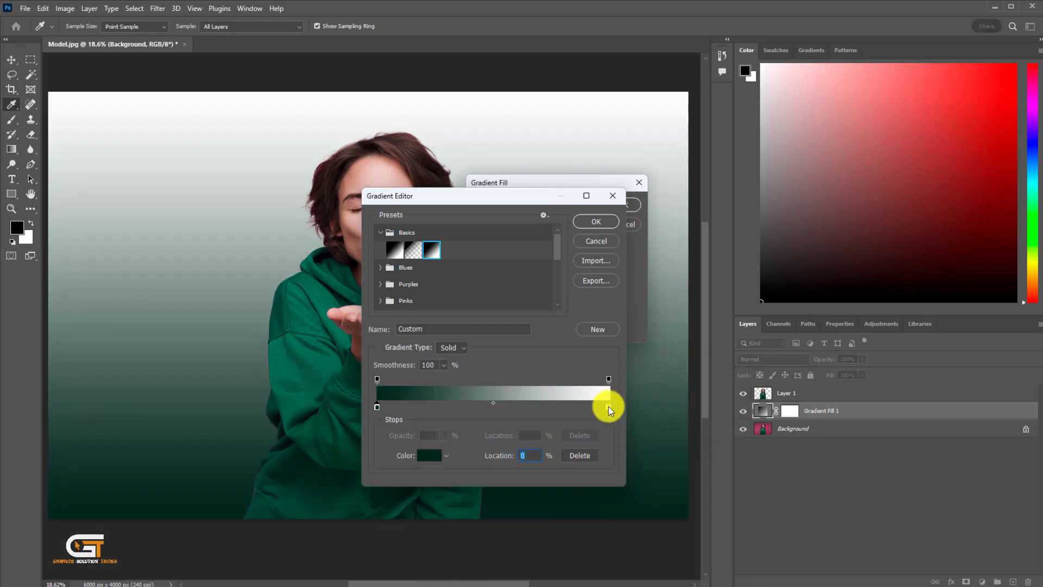
Change the gradient's white stop to the light green 75c1a1 and accept the edited gradient.
{"action": "left_click", "coordinate": [608, 406]}
{"action": "left_click", "coordinate": [427, 455]}
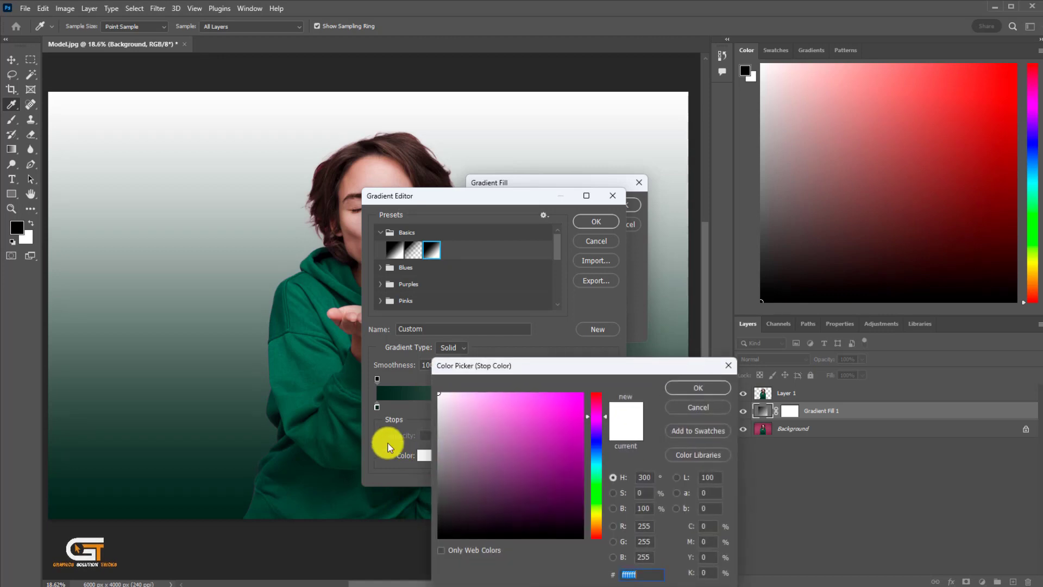
{"action": "left_click", "coordinate": [277, 361]}
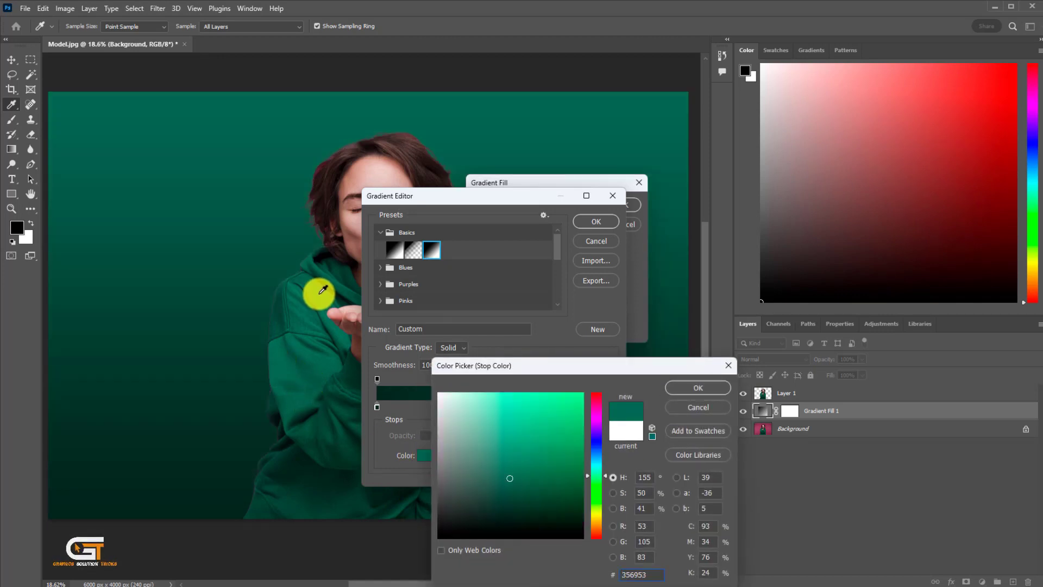
{"action": "left_click", "coordinate": [496, 438]}
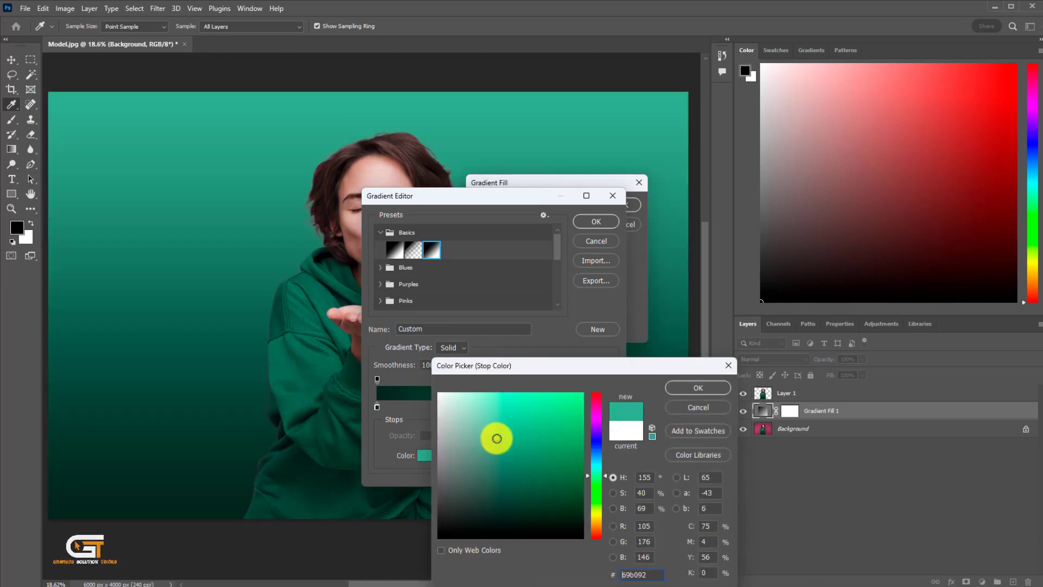
{"action": "left_click_drag", "start_coordinate": [496, 438], "coordinate": [495, 427]}
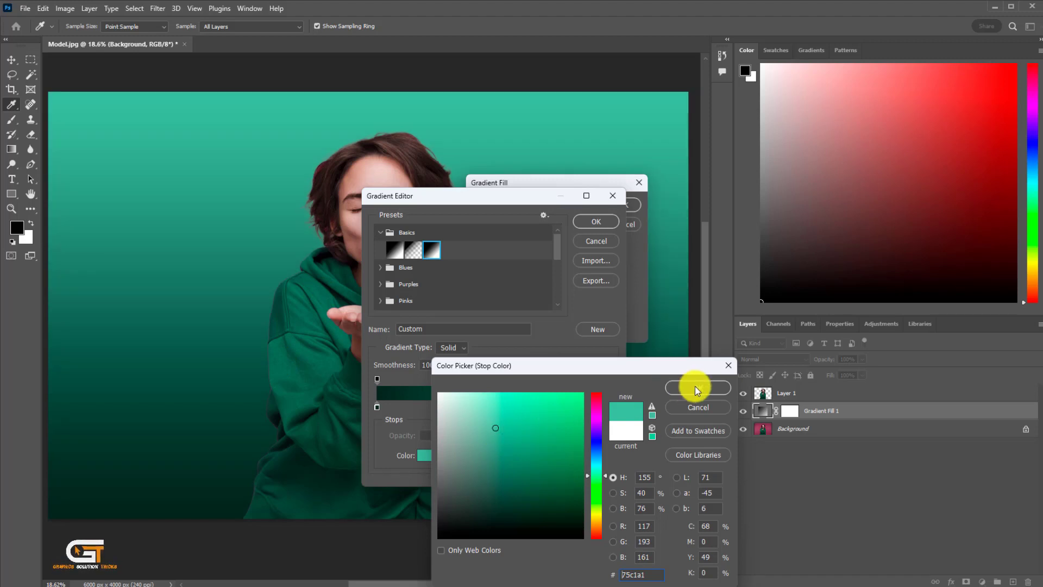
{"action": "left_click", "coordinate": [697, 388]}
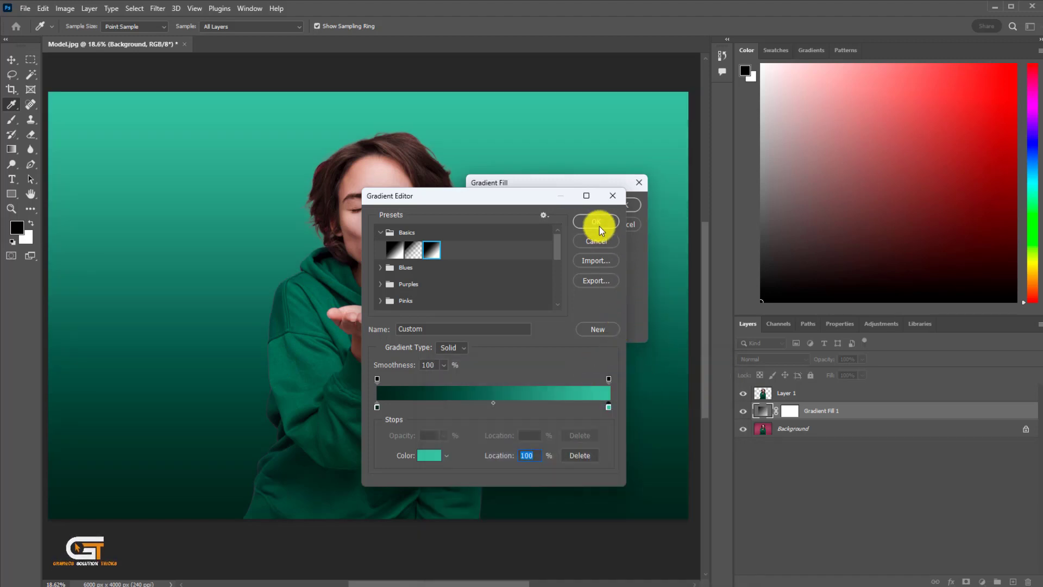
{"action": "left_click", "coordinate": [597, 223]}
Make the gradient fill radial and reversed with a scale of 210%, and apply it.
{"action": "left_click", "coordinate": [536, 227]}
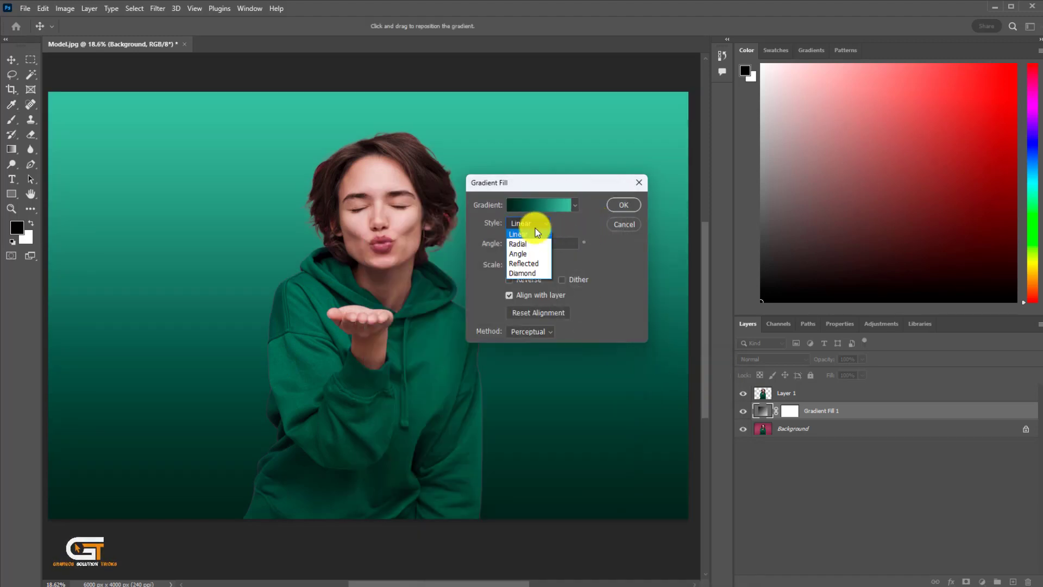
{"action": "left_click", "coordinate": [526, 243]}
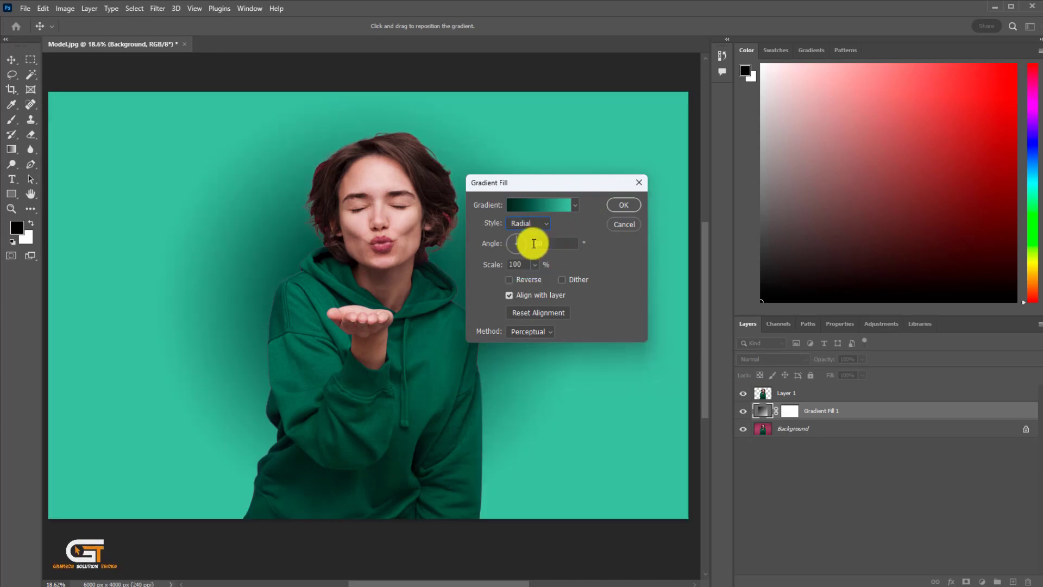
{"action": "left_click", "coordinate": [527, 279]}
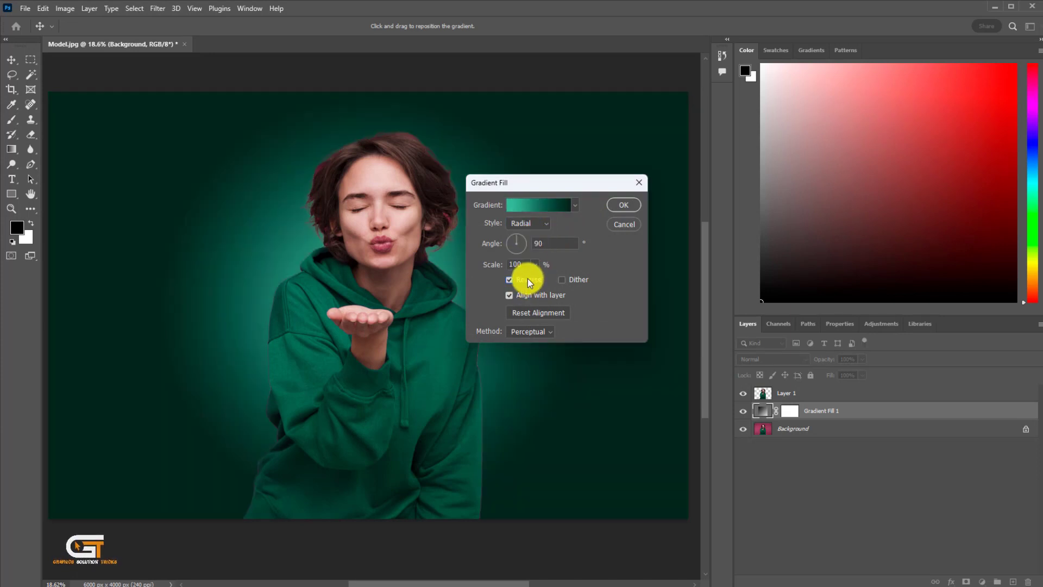
{"action": "left_click", "coordinate": [536, 267]}
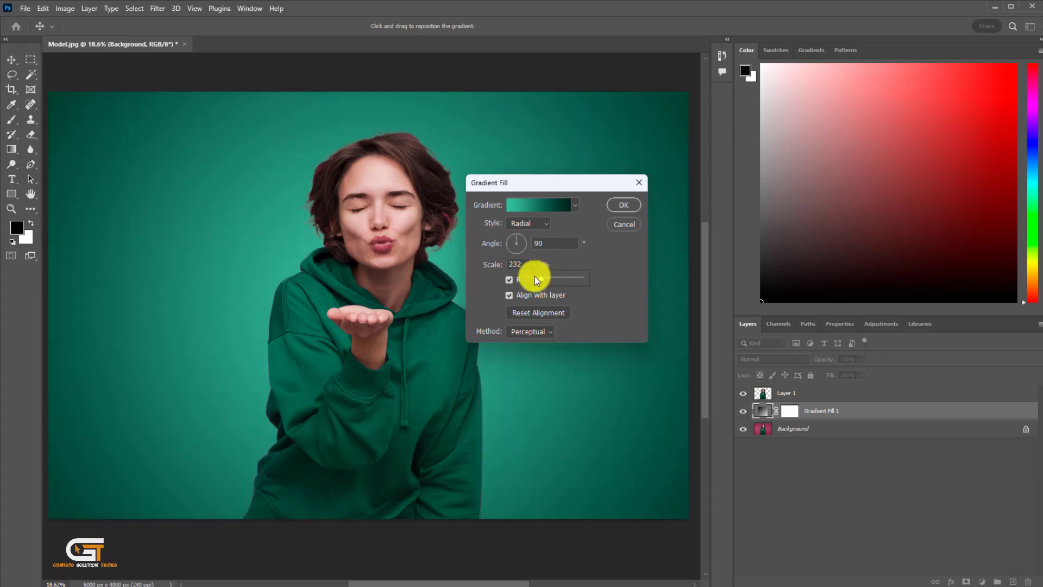
{"action": "left_click_drag", "start_coordinate": [537, 277], "coordinate": [540, 278]}
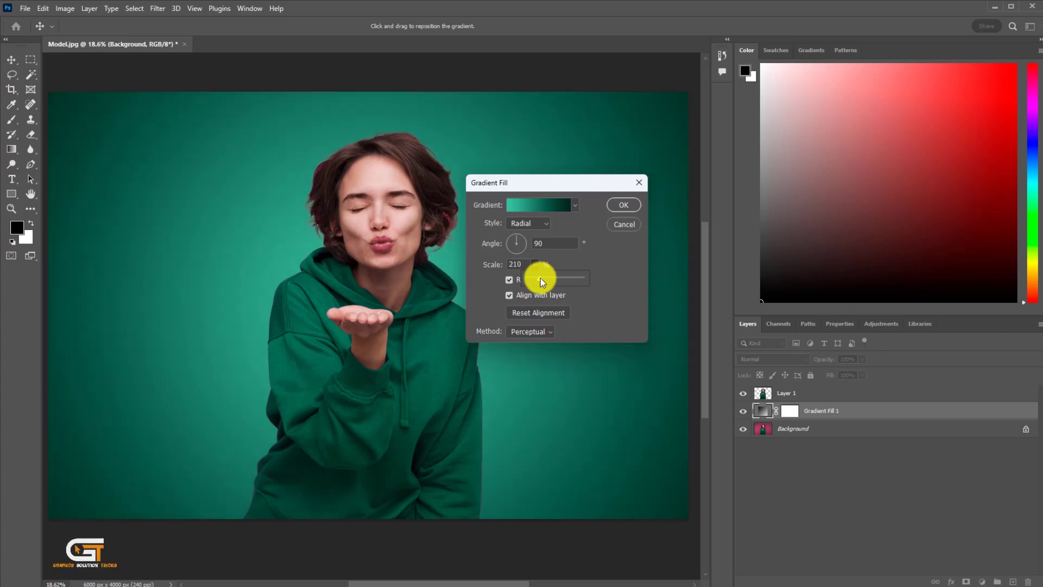
{"action": "left_click", "coordinate": [624, 204]}
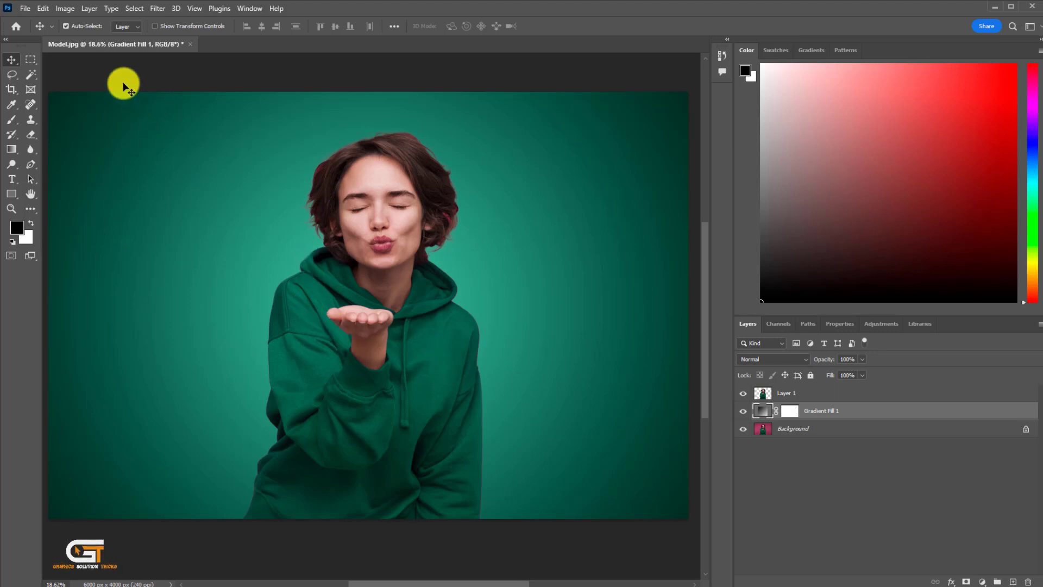
Place the dripping effect image as an embedded object scaled to 451.50%, and move its layer above Layer 1.
{"action": "left_click", "coordinate": [27, 10]}
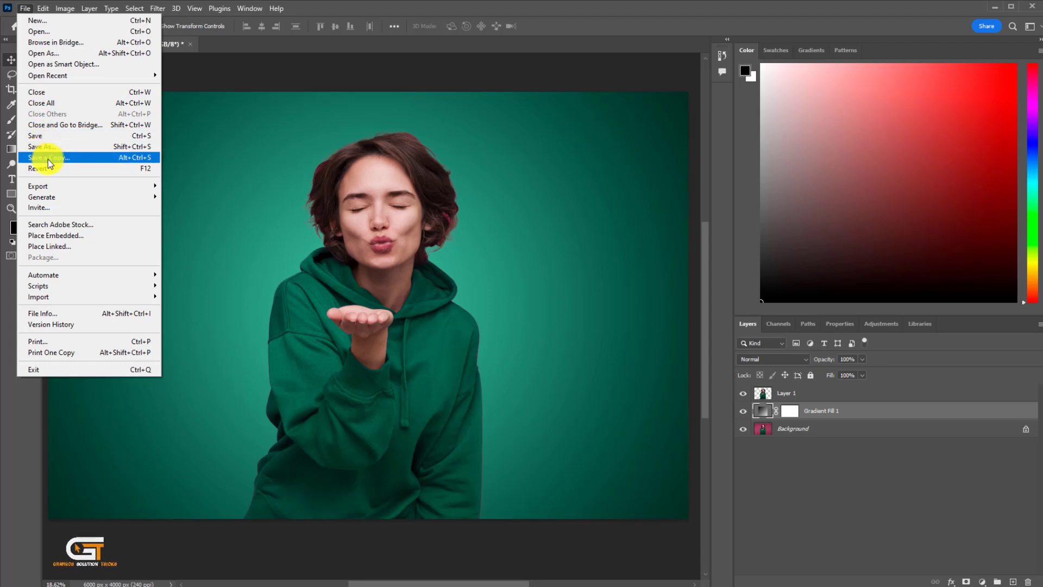
{"action": "left_click", "coordinate": [122, 236]}
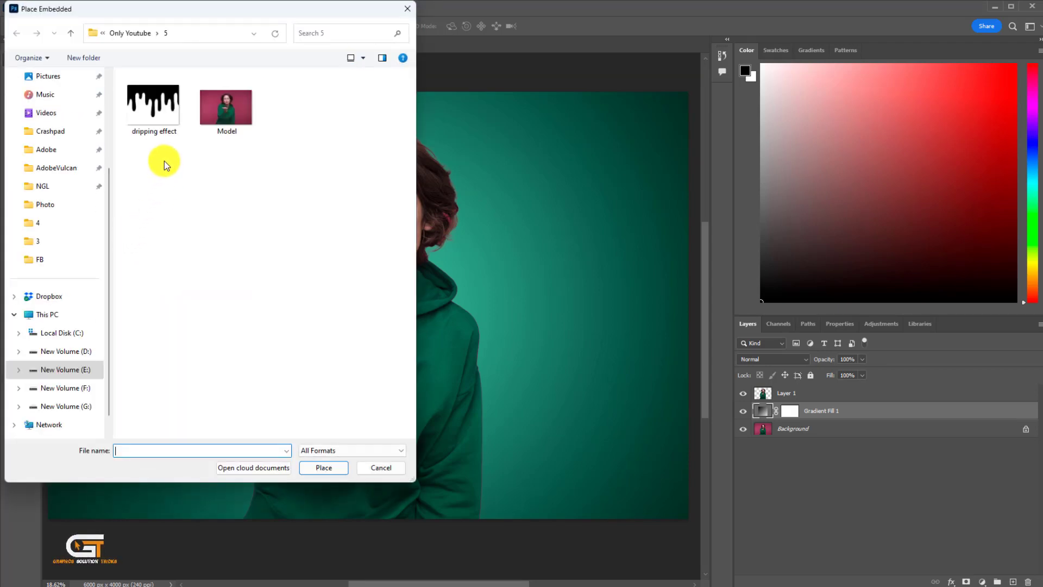
{"action": "left_click", "coordinate": [324, 467]}
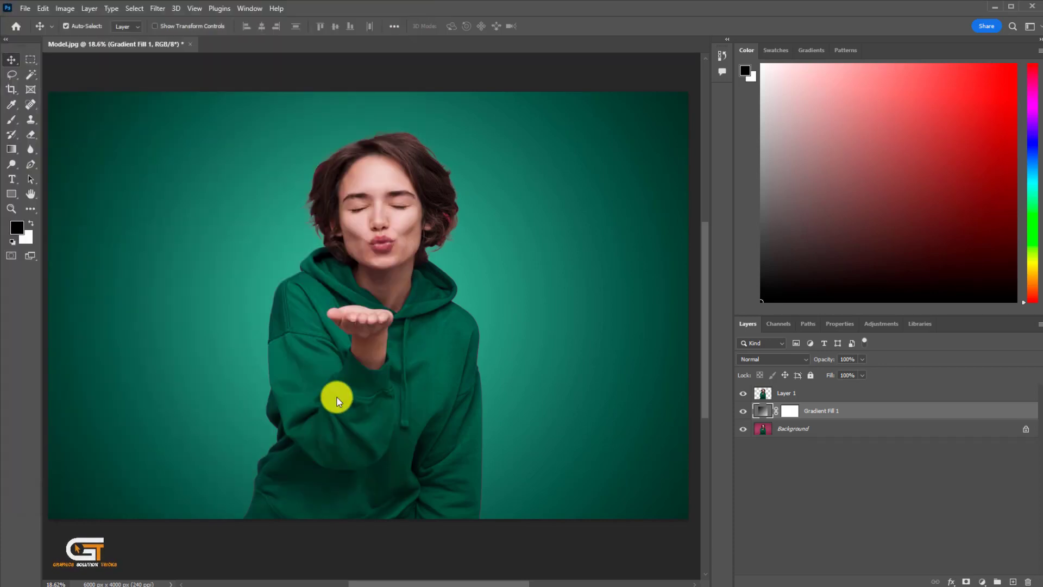
{"action": "left_click_drag", "start_coordinate": [348, 304], "coordinate": [267, 305]}
{"action": "left_click_drag", "start_coordinate": [411, 308], "coordinate": [448, 305]}
{"action": "key", "text": "Return"}
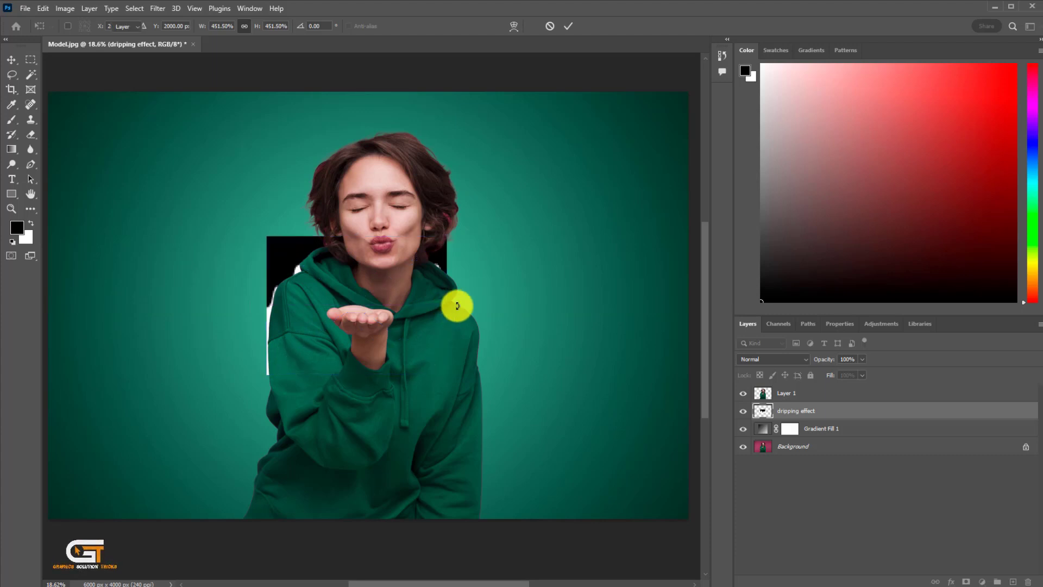
{"action": "left_click_drag", "start_coordinate": [857, 411], "coordinate": [854, 397]}
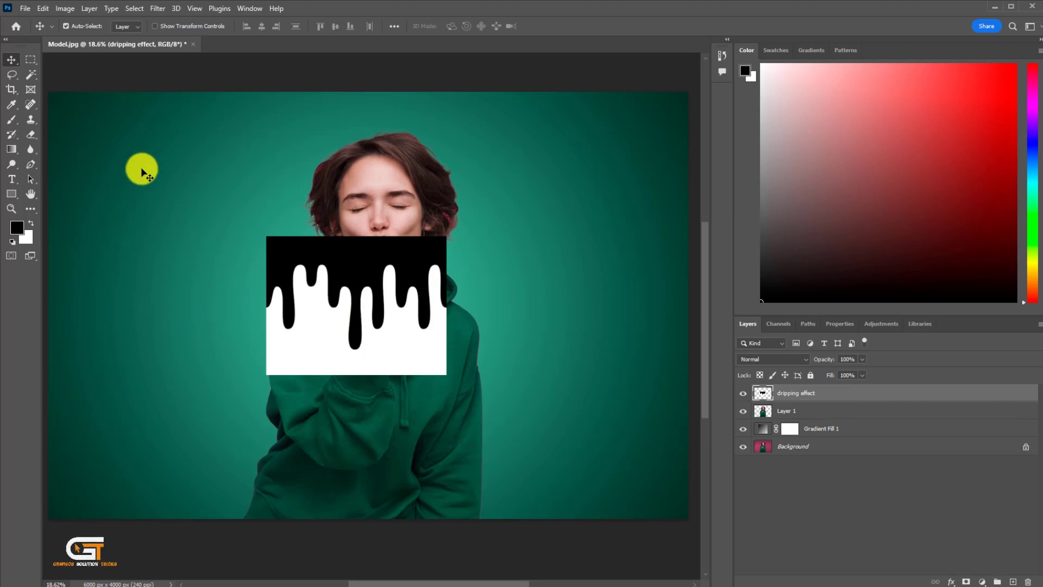
Select the black drip shape with the Magic Wand, invert the selection and delete the white area of the dripping effect layer.
{"action": "right_click", "coordinate": [31, 74]}
{"action": "left_click", "coordinate": [87, 98]}
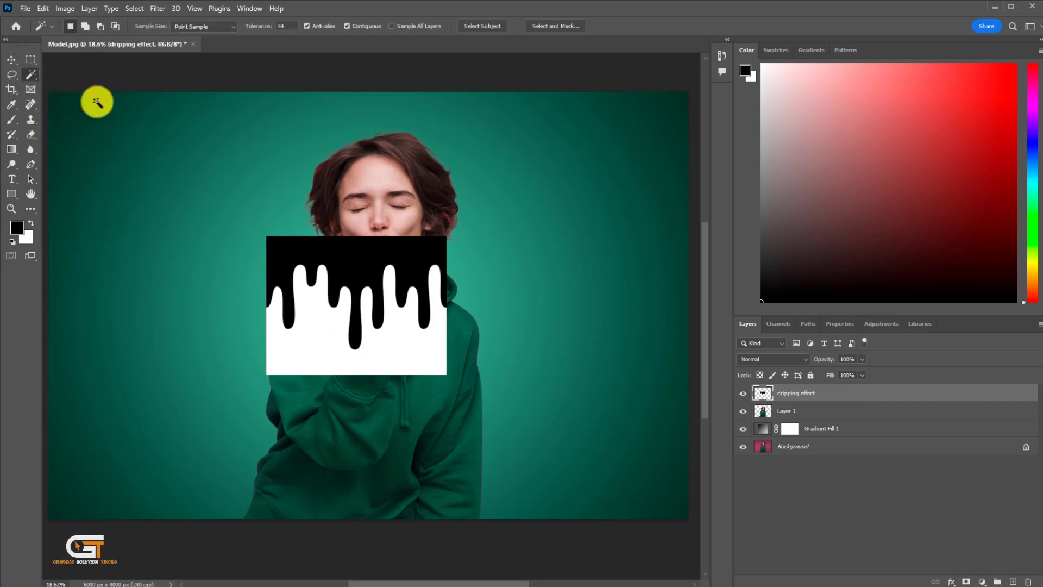
{"action": "left_click", "coordinate": [285, 248]}
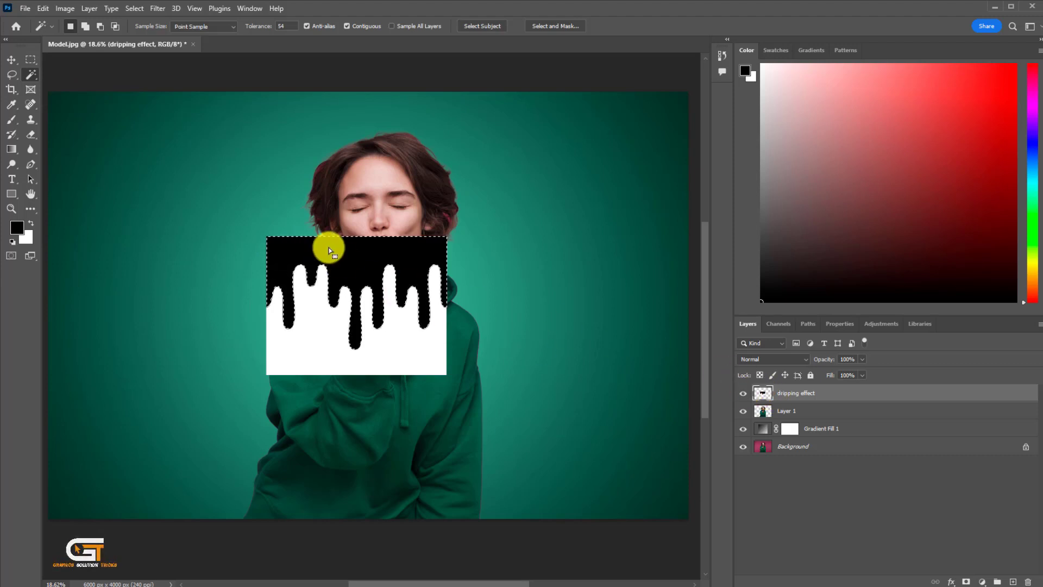
{"action": "left_click", "coordinate": [134, 9]}
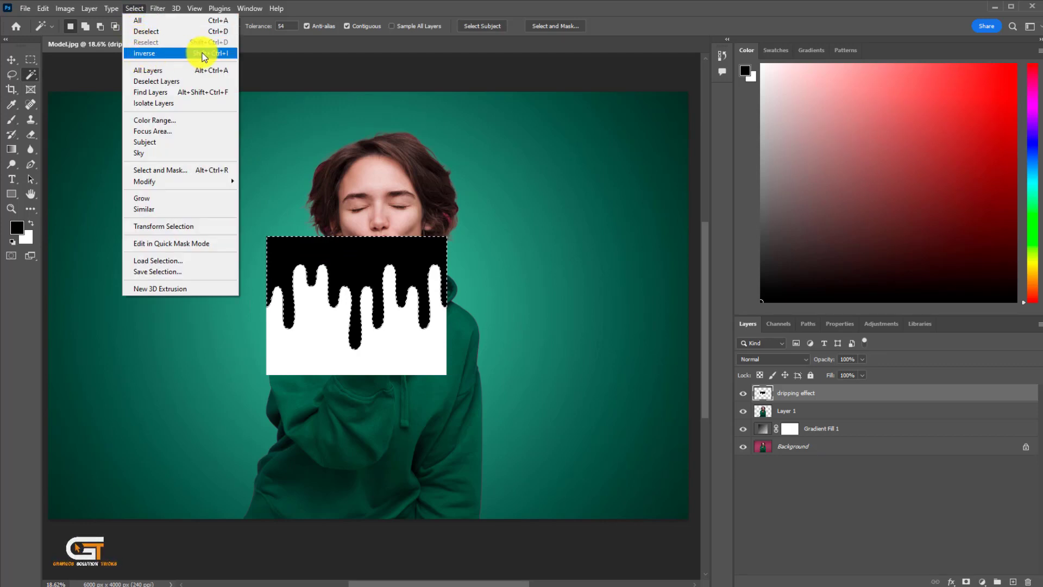
{"action": "left_click", "coordinate": [177, 53]}
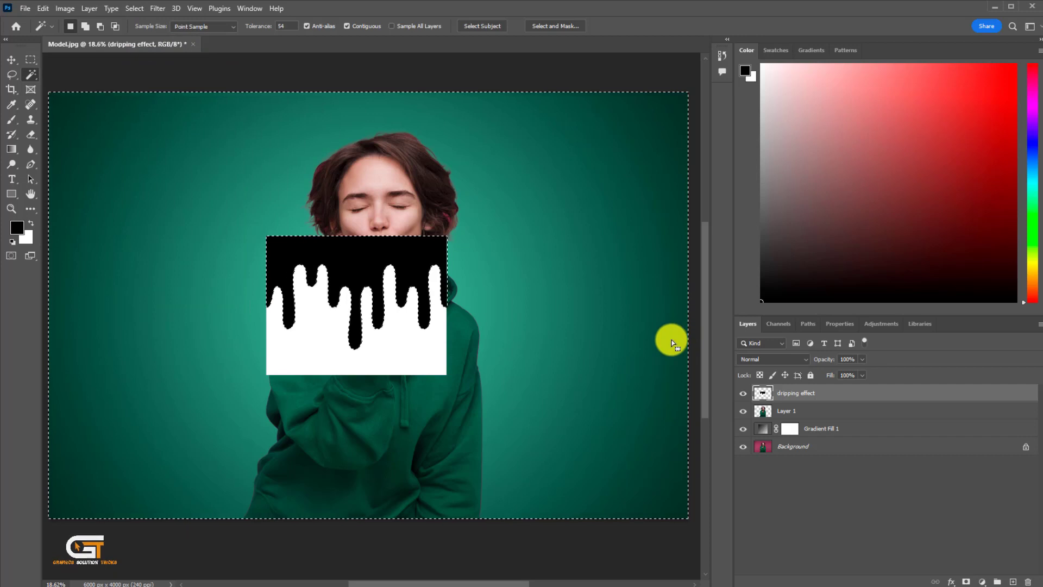
{"action": "key", "text": "Delete"}
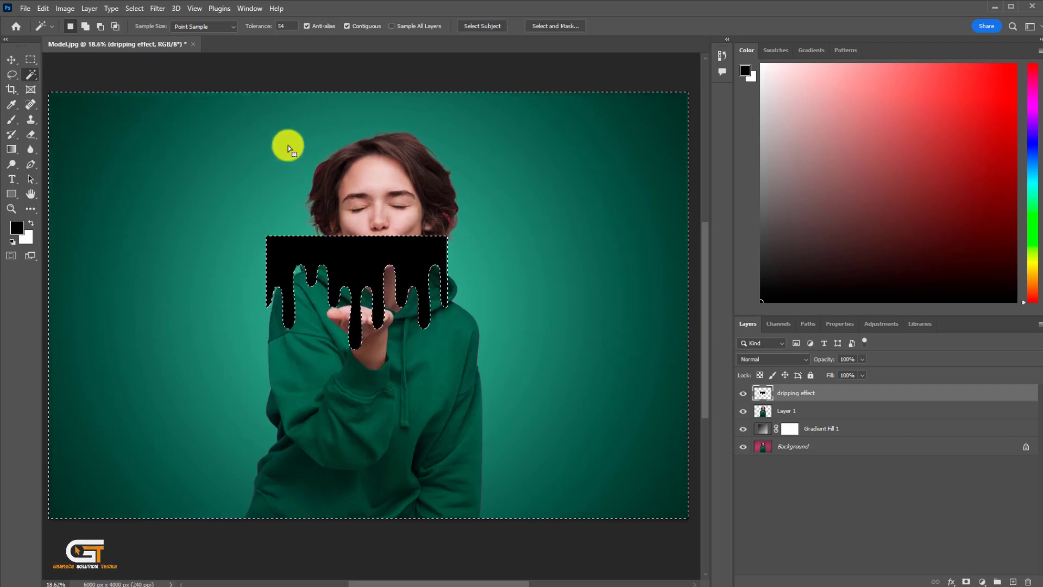
Clear the selection, move the black drip shape onto the lower part of the hoodie and scale it to 111.44%.
{"action": "left_click", "coordinate": [134, 8]}
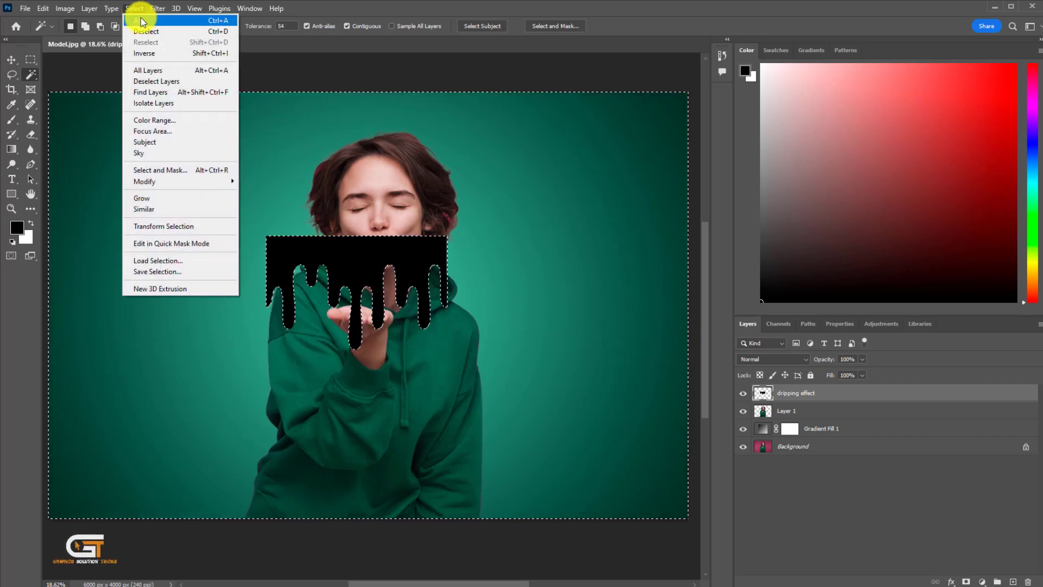
{"action": "left_click", "coordinate": [177, 31]}
{"action": "key", "text": "ctrl+t"}
{"action": "left_click_drag", "start_coordinate": [356, 260], "coordinate": [363, 403]}
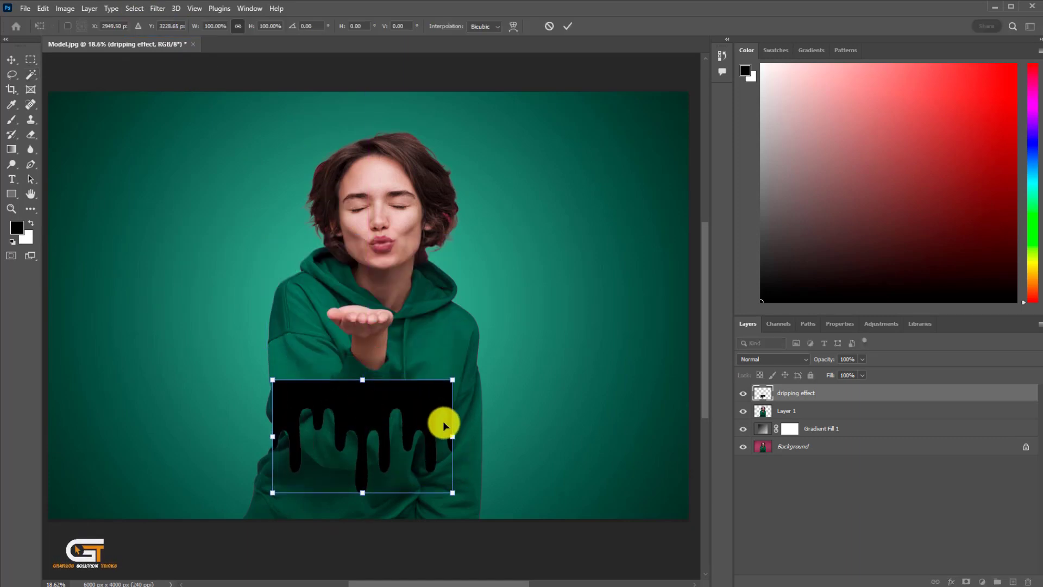
{"action": "left_click_drag", "start_coordinate": [458, 430], "coordinate": [475, 430]}
Warp the drip shape's side edges and upper corners outward to match the hoodie's width, and apply the transform.
{"action": "right_click", "coordinate": [380, 390]}
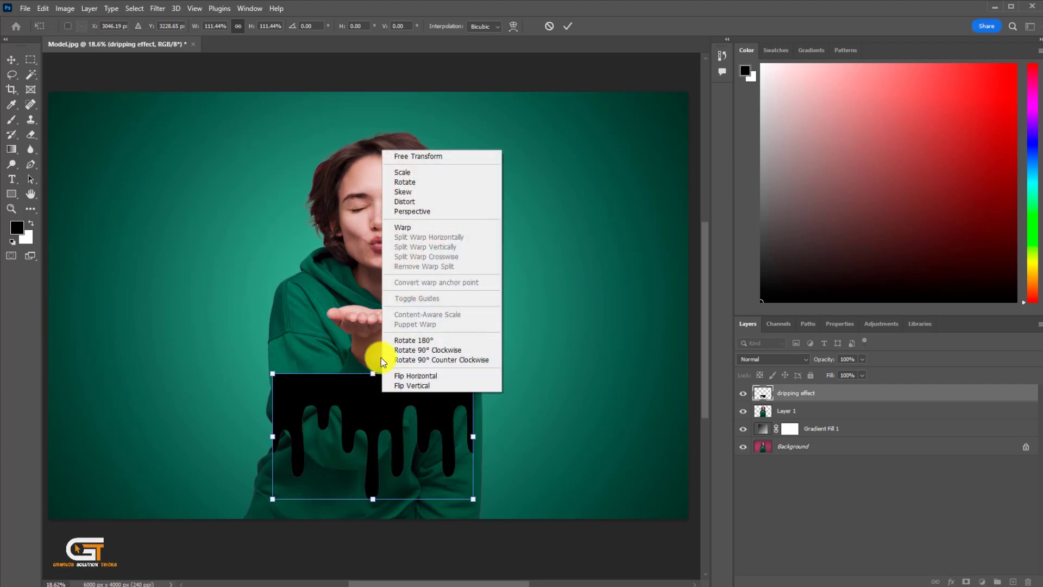
{"action": "left_click", "coordinate": [399, 229]}
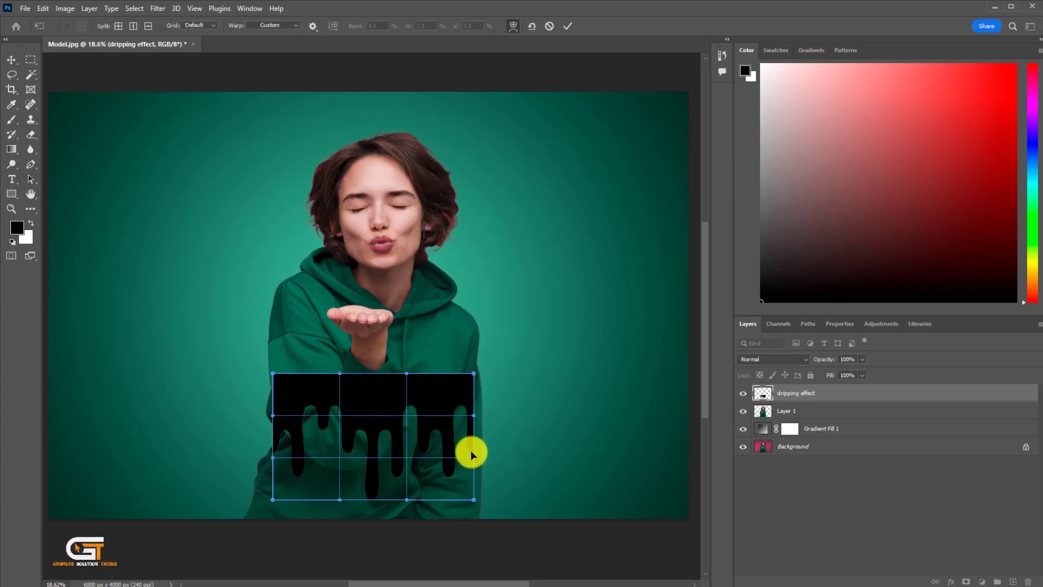
{"action": "left_click_drag", "start_coordinate": [471, 452], "coordinate": [483, 459]}
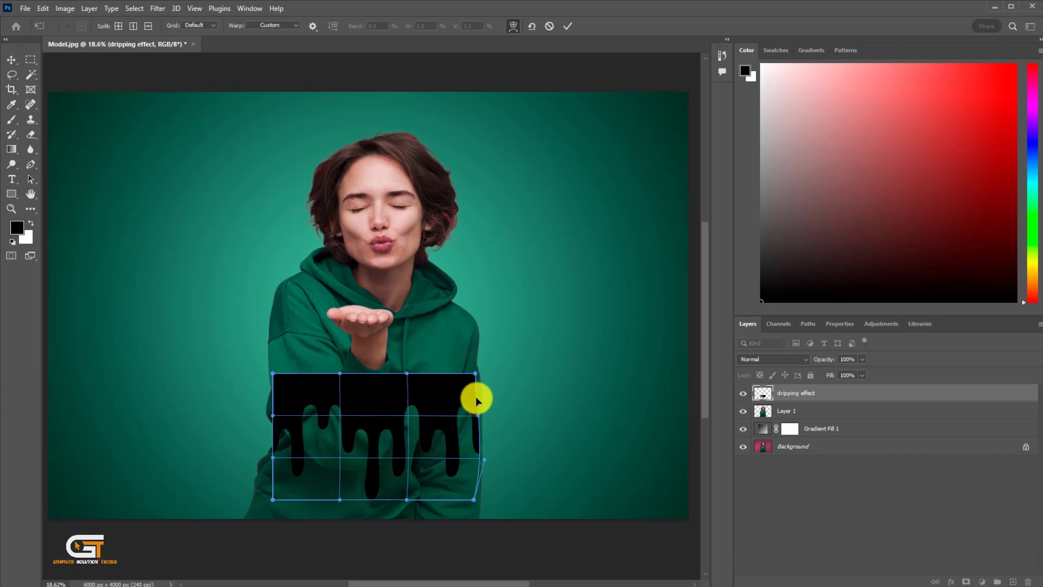
{"action": "left_click_drag", "start_coordinate": [474, 379], "coordinate": [480, 374]}
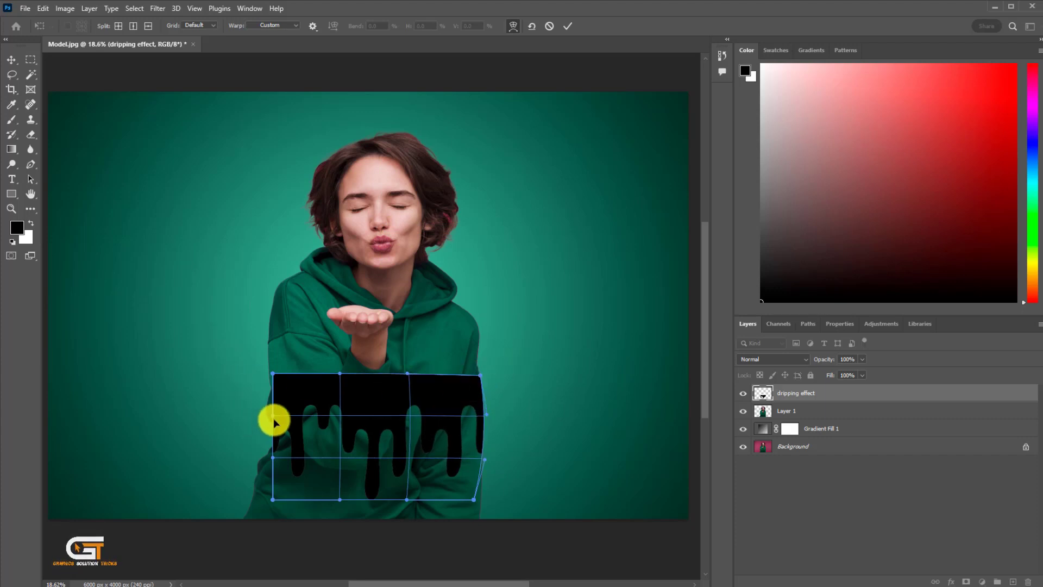
{"action": "left_click_drag", "start_coordinate": [273, 417], "coordinate": [263, 416]}
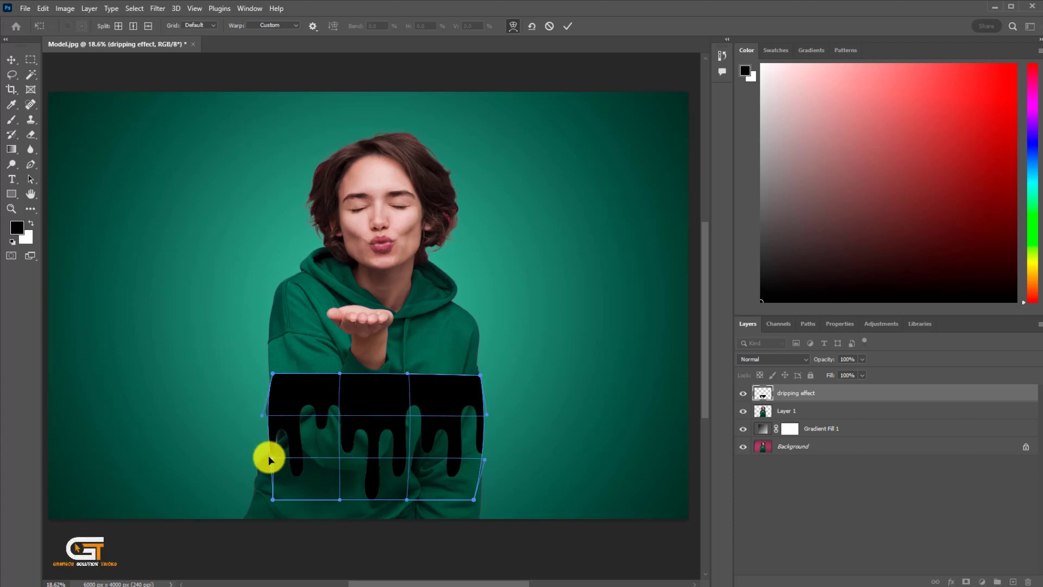
{"action": "left_click_drag", "start_coordinate": [268, 458], "coordinate": [273, 459]}
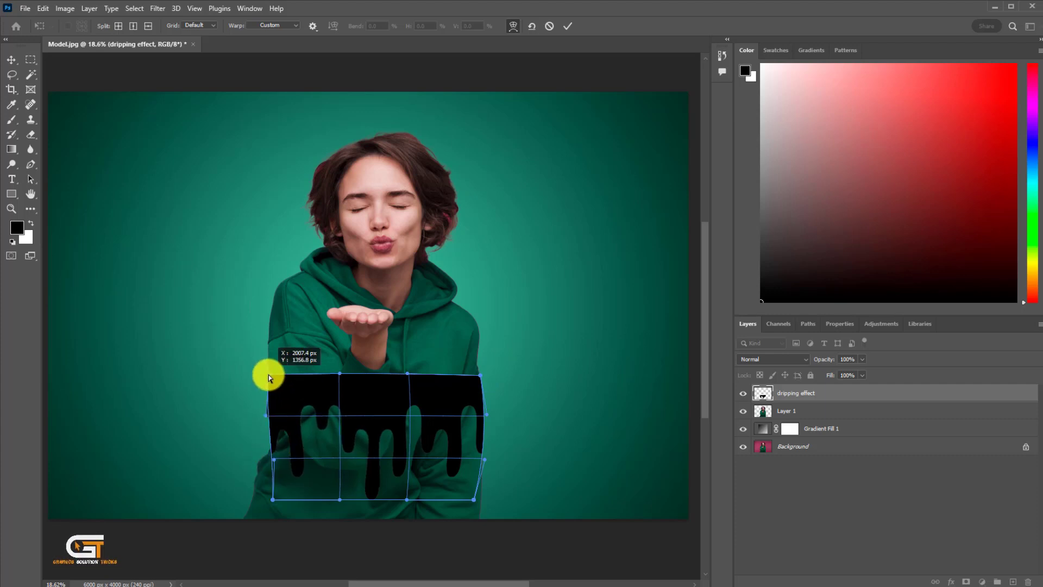
{"action": "left_click_drag", "start_coordinate": [269, 374], "coordinate": [268, 374]}
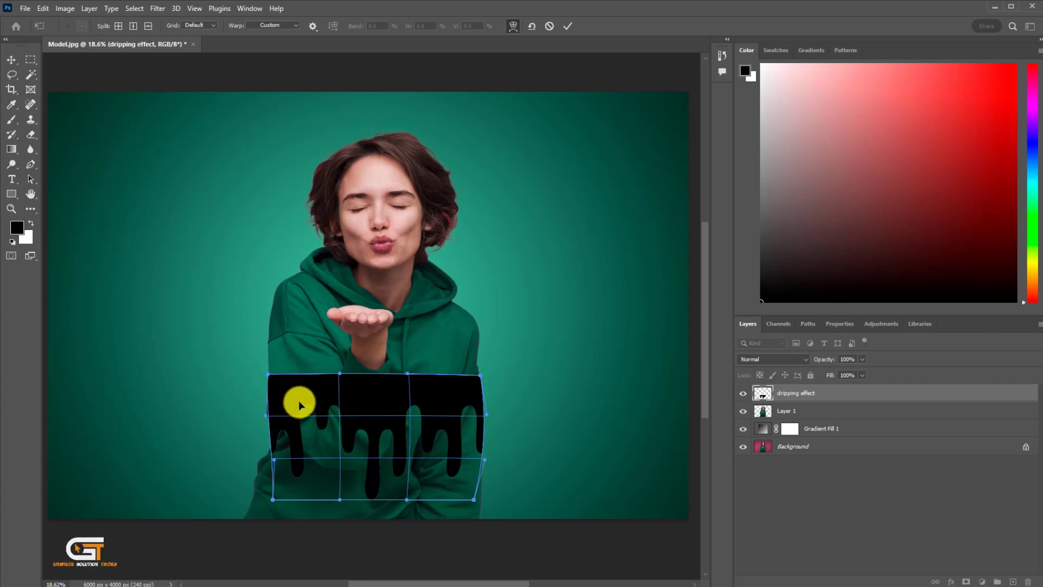
{"action": "key", "text": "Return"}
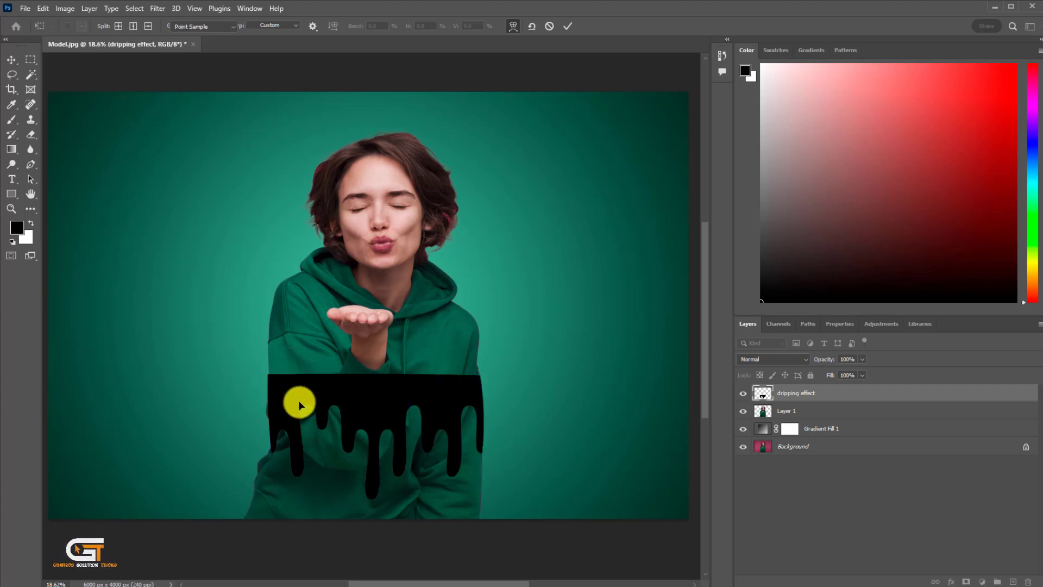
Load the dripping effect layer's pixels as a selection, hide that layer, activate Layer 1 and invert the selection.
{"action": "right_click", "coordinate": [760, 396]}
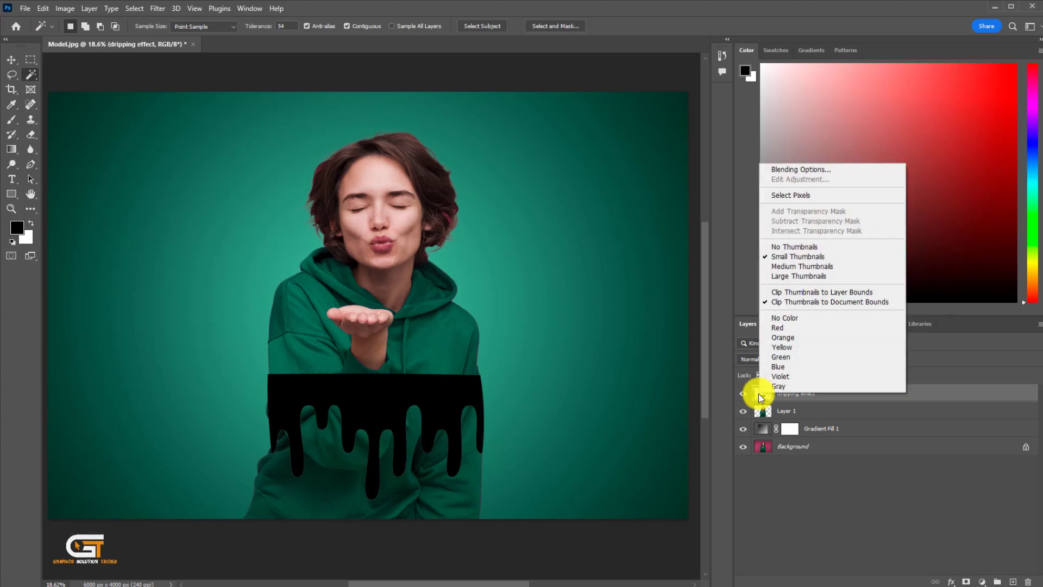
{"action": "left_click", "coordinate": [776, 197]}
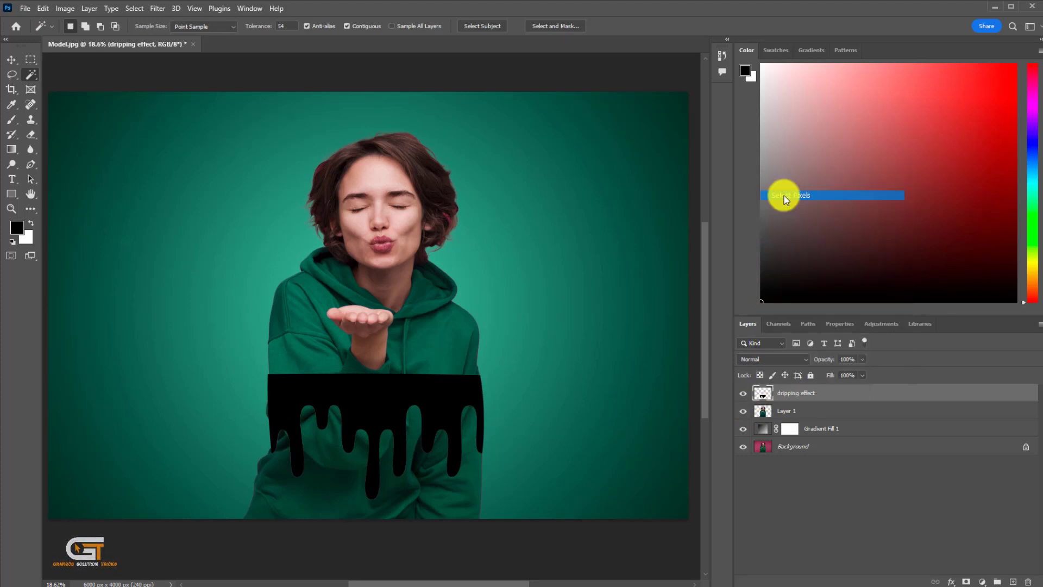
{"action": "left_click", "coordinate": [743, 396]}
{"action": "left_click", "coordinate": [826, 409]}
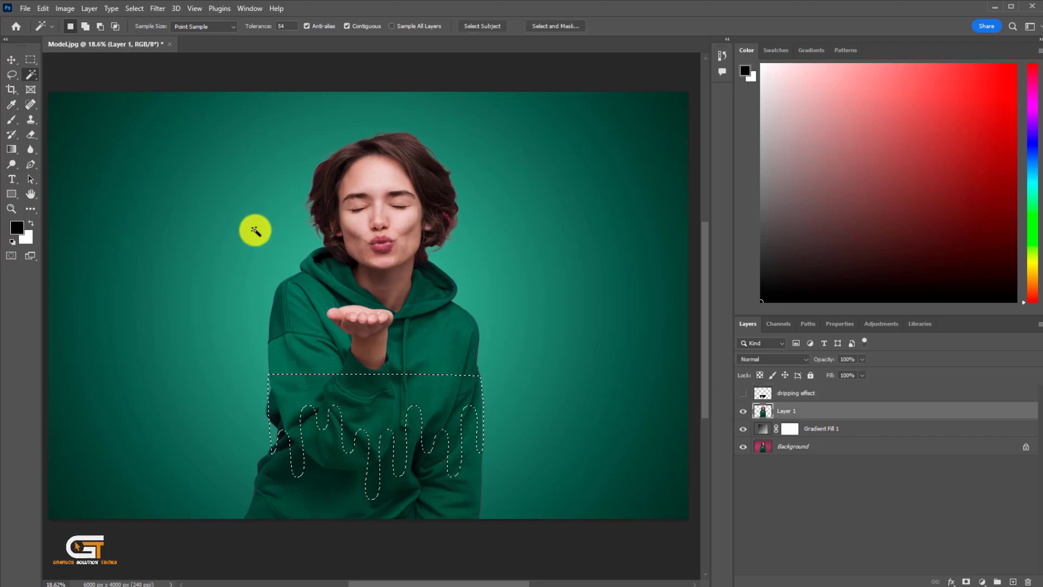
{"action": "left_click", "coordinate": [143, 11]}
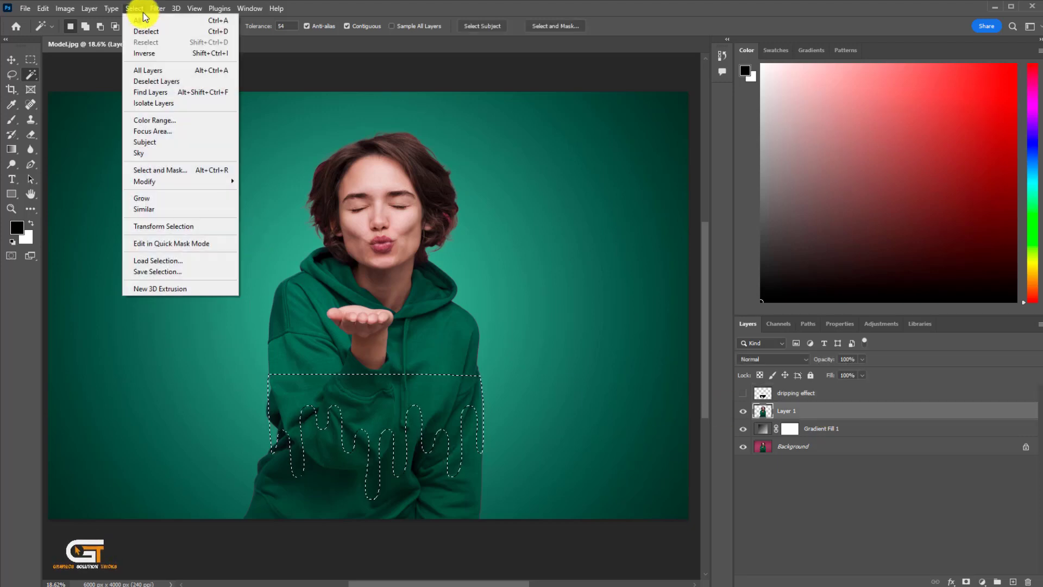
{"action": "left_click", "coordinate": [184, 54]}
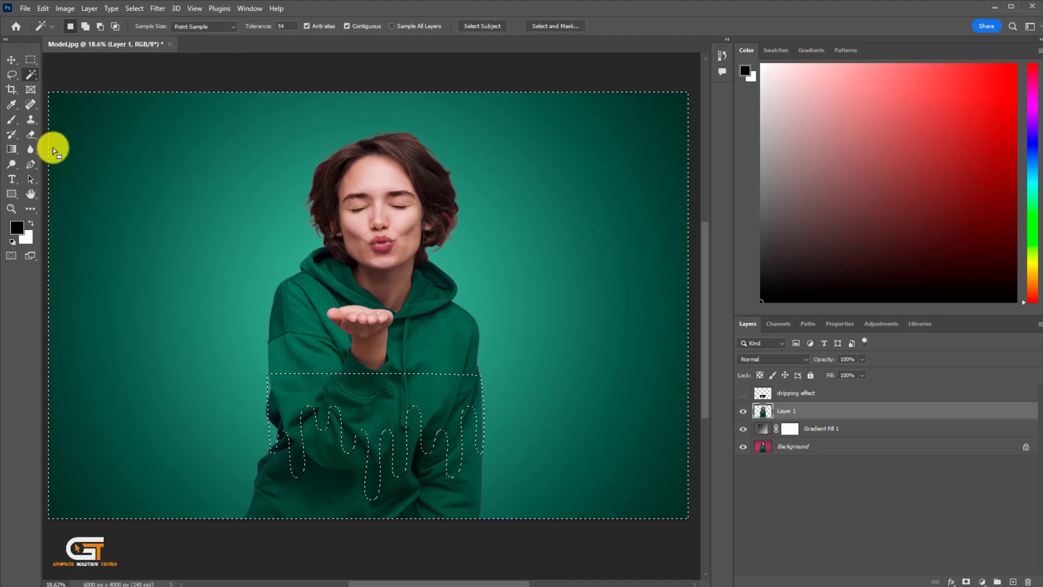
Erase the hoodie below and between the drips on Layer 1 using a Hard Round eraser at 600 px.
{"action": "left_click", "coordinate": [31, 134]}
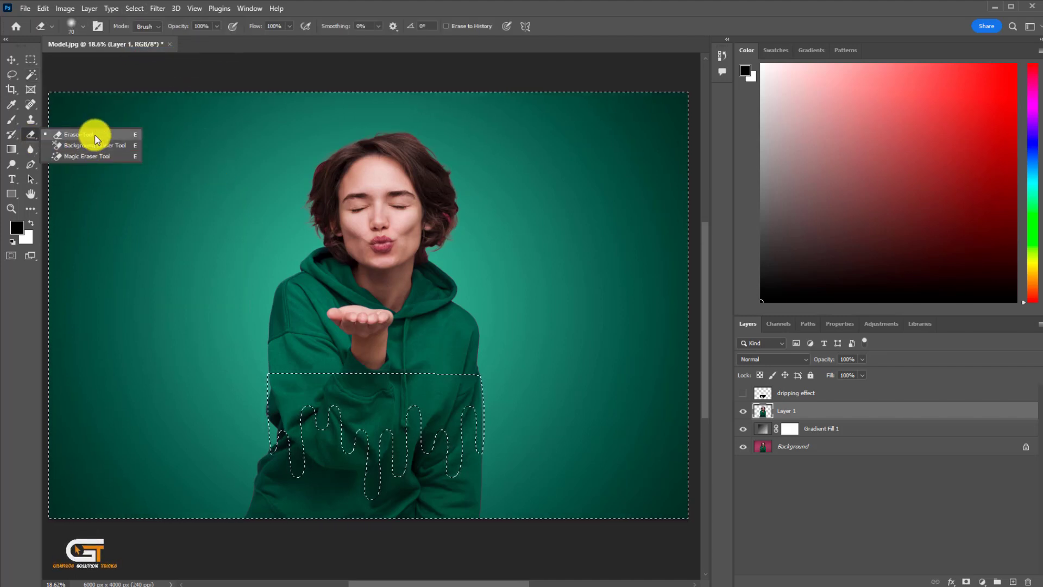
{"action": "left_click", "coordinate": [94, 134]}
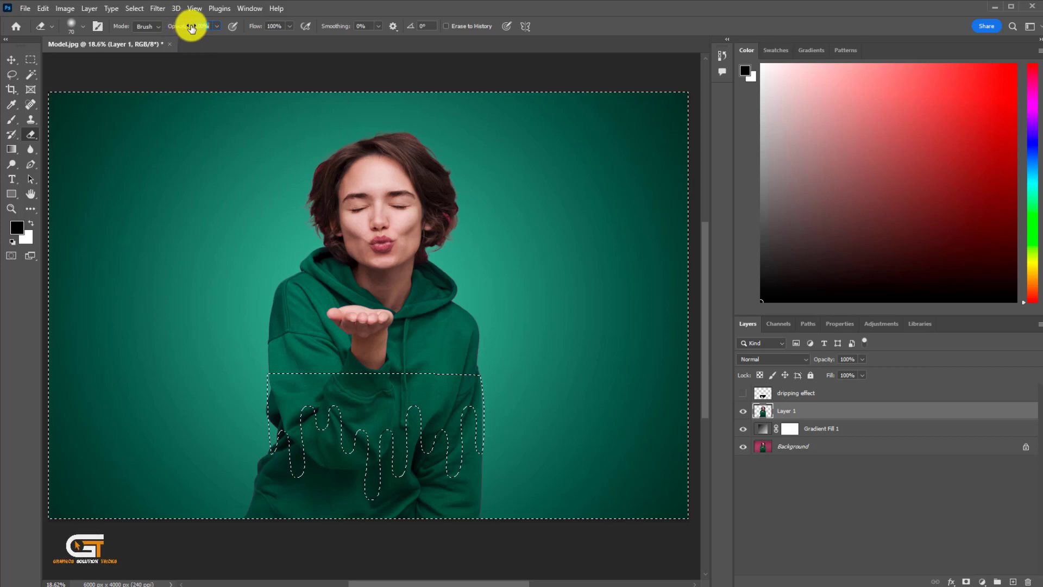
{"action": "left_click", "coordinate": [83, 25]}
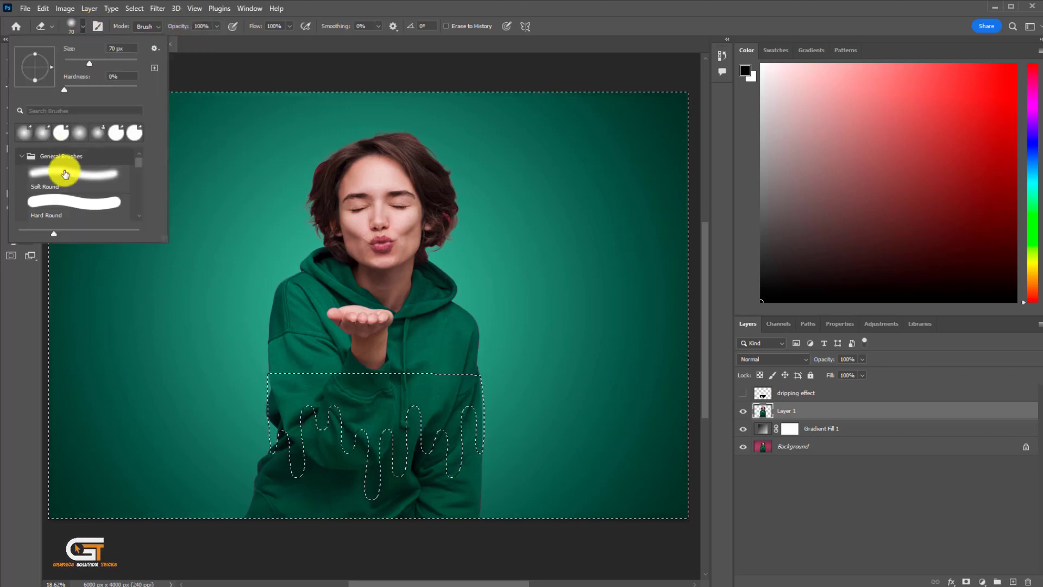
{"action": "left_click", "coordinate": [61, 199]}
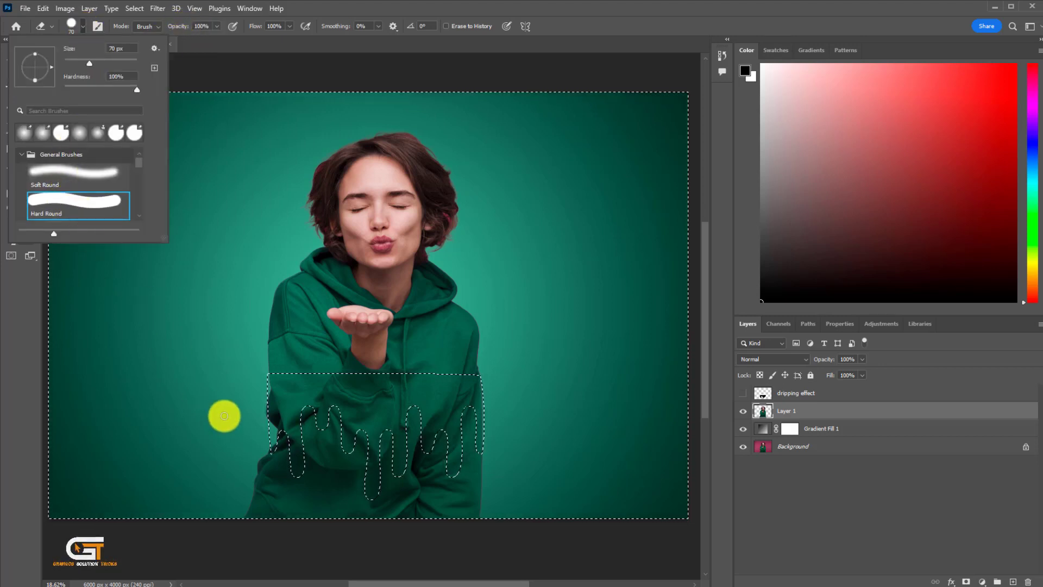
{"action": "left_click", "coordinate": [224, 415]}
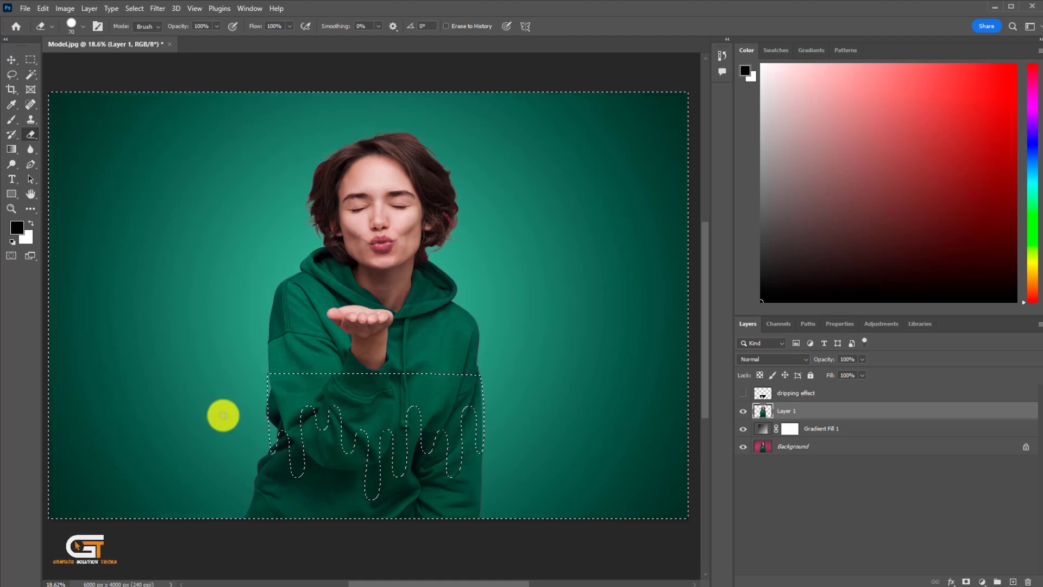
{"action": "key", "text": "bracketright"}
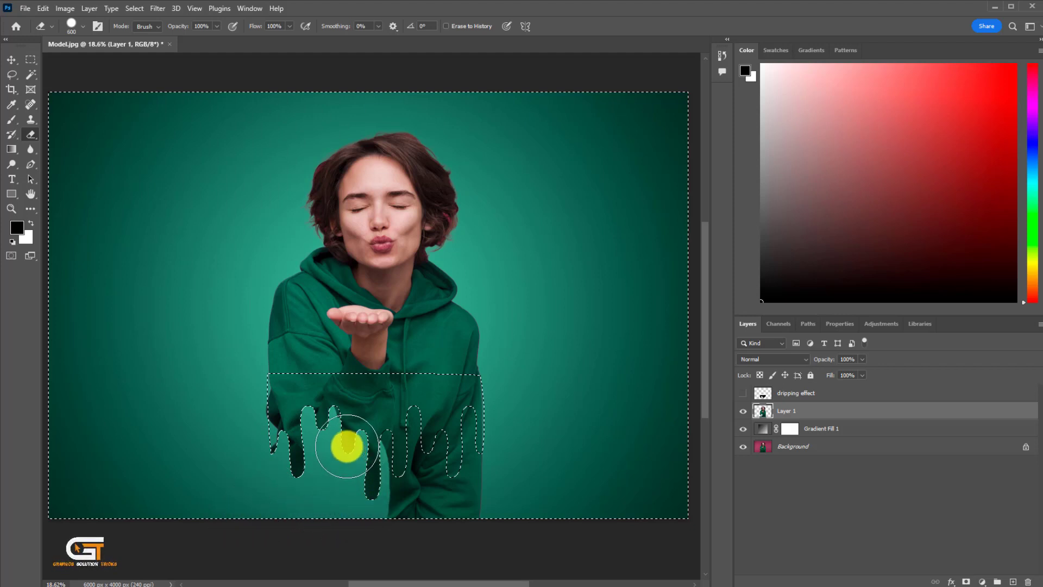
{"action": "mouse_move", "coordinate": [425, 418]}
{"action": "left_mouse_down"}
{"action": "mouse_move", "coordinate": [427, 472]}
{"action": "mouse_move", "coordinate": [453, 441]}
{"action": "mouse_move", "coordinate": [464, 484]}
{"action": "left_mouse_up"}
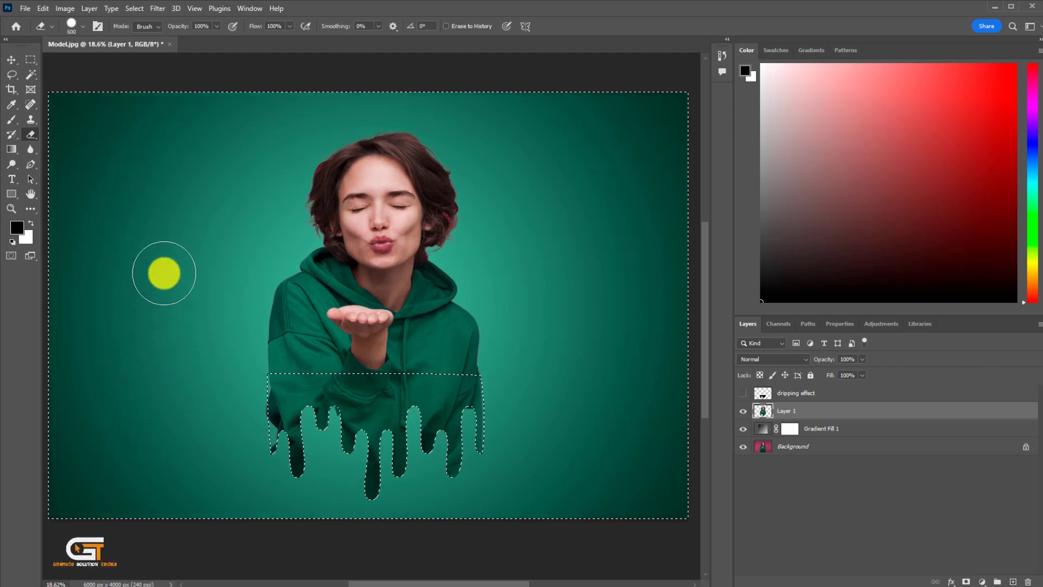
Clear the selection and erase the stray fragment below the sleeve's outer edge with the eraser reduced to 80 px.
{"action": "left_click", "coordinate": [139, 16]}
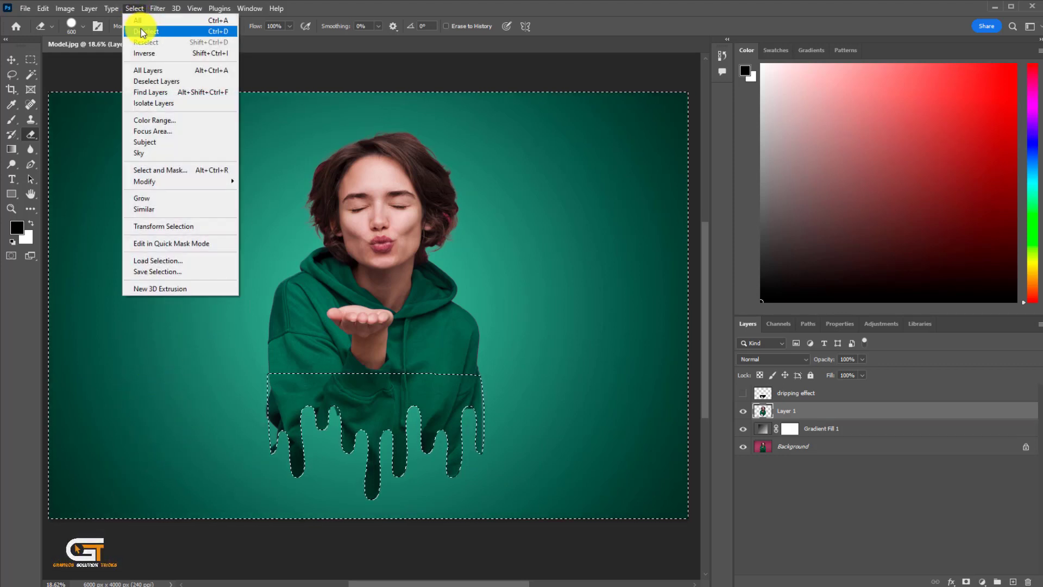
{"action": "left_click", "coordinate": [141, 28]}
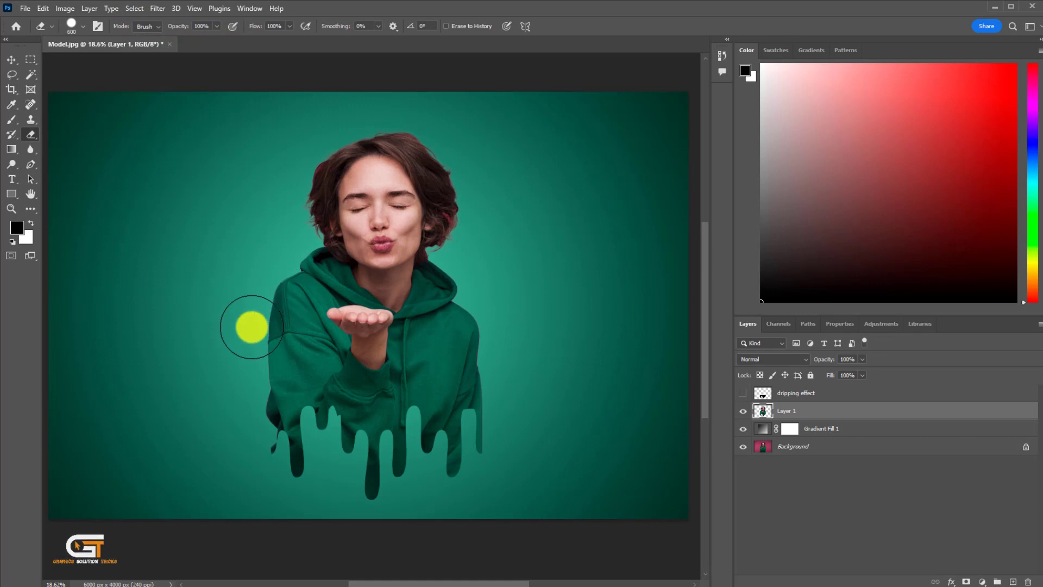
{"action": "key", "text": "bracketleft"}
{"action": "key", "text": "bracketleft"}
{"action": "key", "text": "bracketleft"}
{"action": "key", "text": "bracketleft"}
{"action": "key", "text": "bracketleft"}
{"action": "key", "text": "bracketleft"}
{"action": "key", "text": "bracketleft"}
{"action": "key", "text": "bracketleft"}
{"action": "key", "text": "bracketleft"}
{"action": "key", "text": "bracketleft"}
{"action": "key", "text": "bracketleft"}
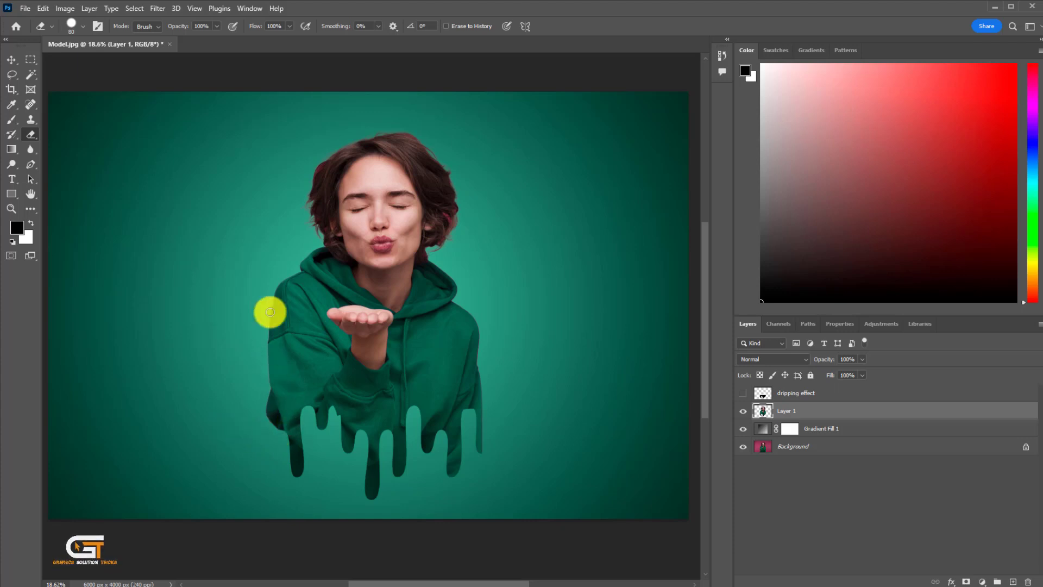
Scale the dripping portrait on Layer 1 to 80.39%, center it horizontally on the canvas and apply the transform.
{"action": "key", "text": "ctrl+t"}
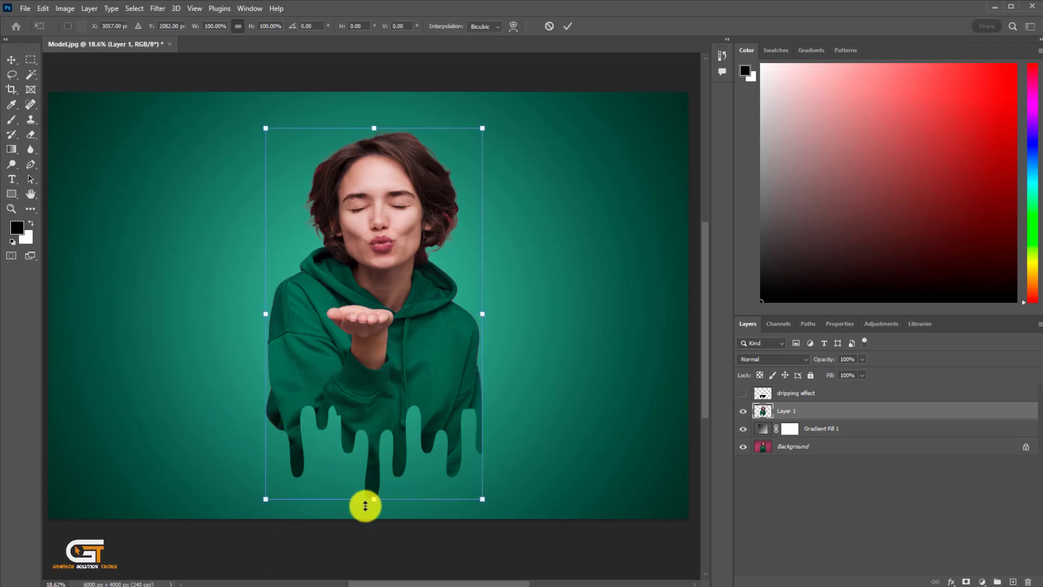
{"action": "left_click_drag", "start_coordinate": [375, 497], "coordinate": [359, 415]}
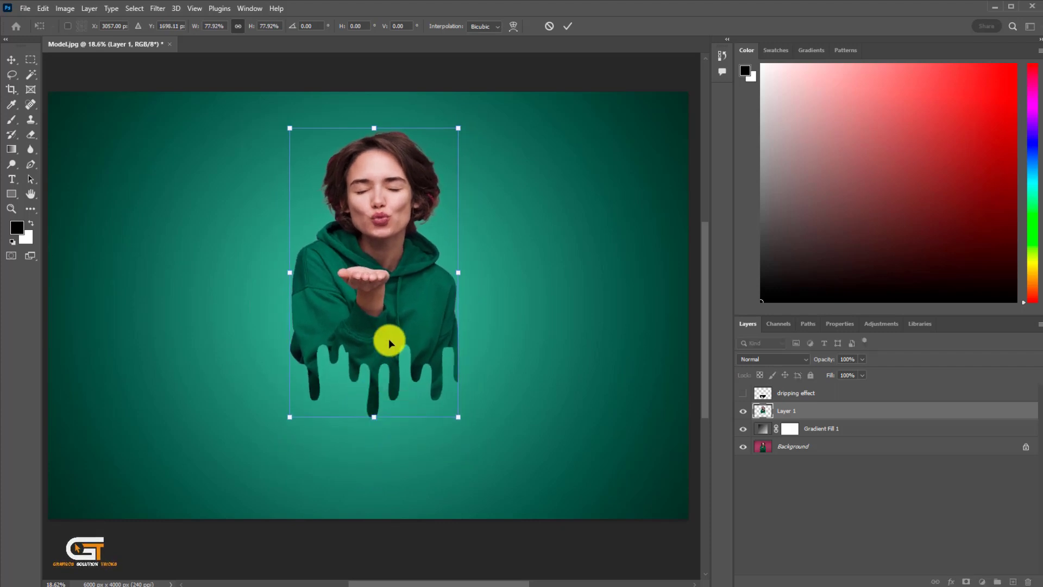
{"action": "left_click_drag", "start_coordinate": [389, 340], "coordinate": [384, 348]}
{"action": "mouse_move", "coordinate": [378, 438]}
{"action": "left_mouse_down"}
{"action": "mouse_move", "coordinate": [368, 435]}
{"action": "mouse_move", "coordinate": [369, 444]}
{"action": "left_mouse_up"}
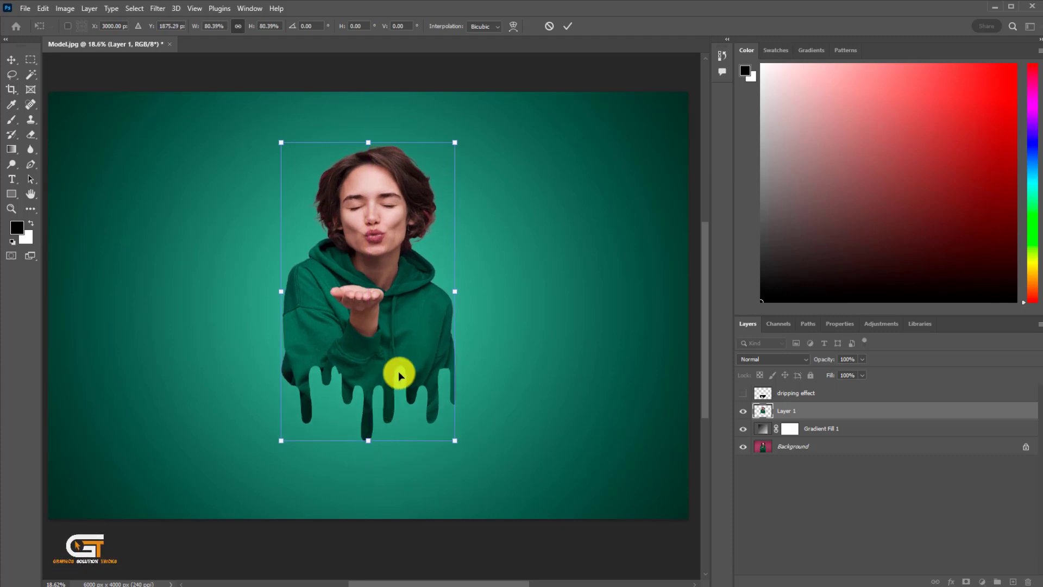
{"action": "key", "text": "Return"}
Add a new layer directly above Gradient Fill 1 and set the foreground color to dark green 022c19.
{"action": "left_click", "coordinate": [876, 429]}
{"action": "key", "text": "e"}
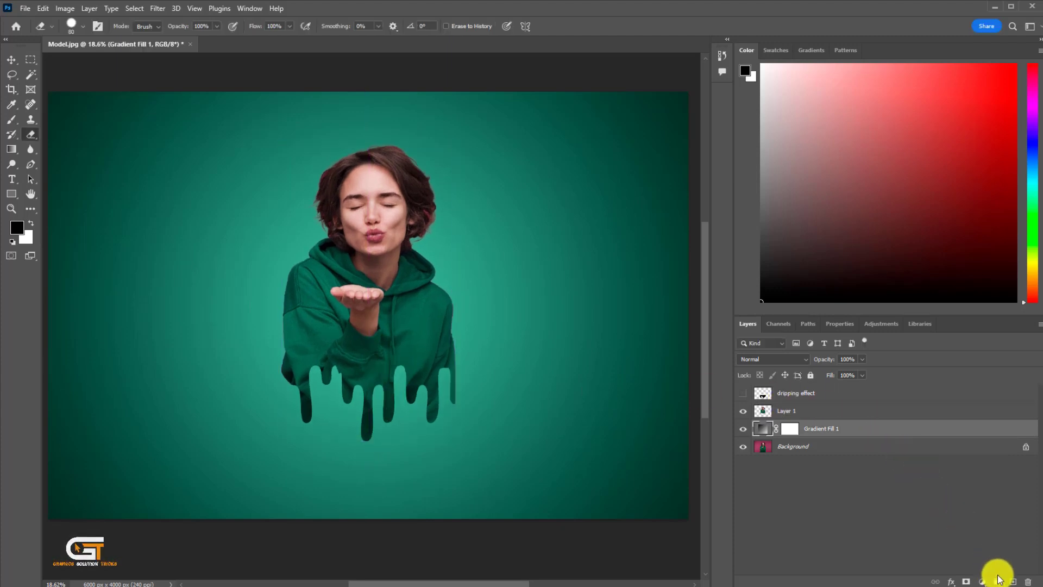
{"action": "left_click", "coordinate": [1014, 582]}
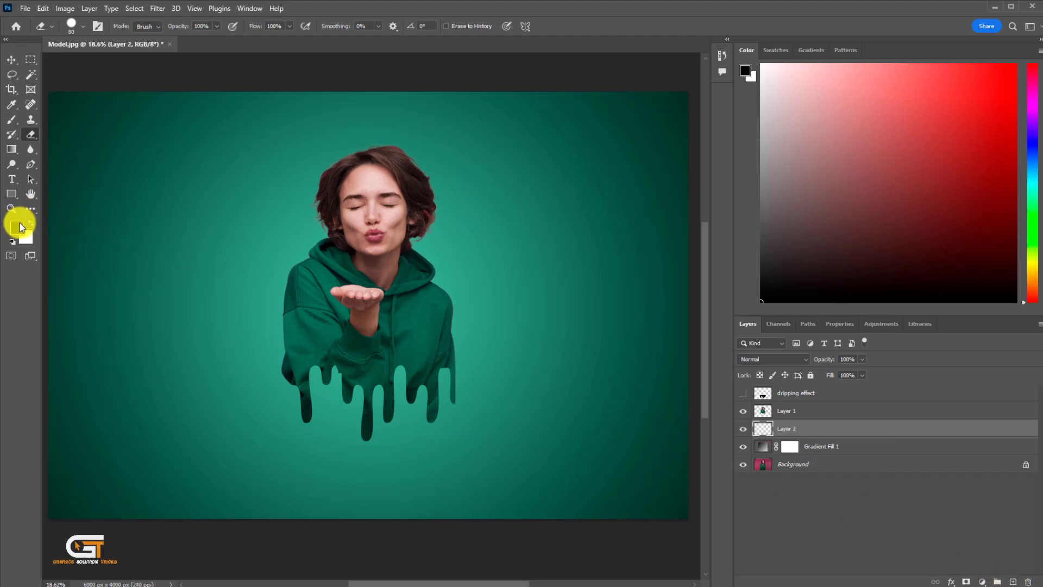
{"action": "left_click", "coordinate": [20, 223]}
{"action": "left_click", "coordinate": [432, 320]}
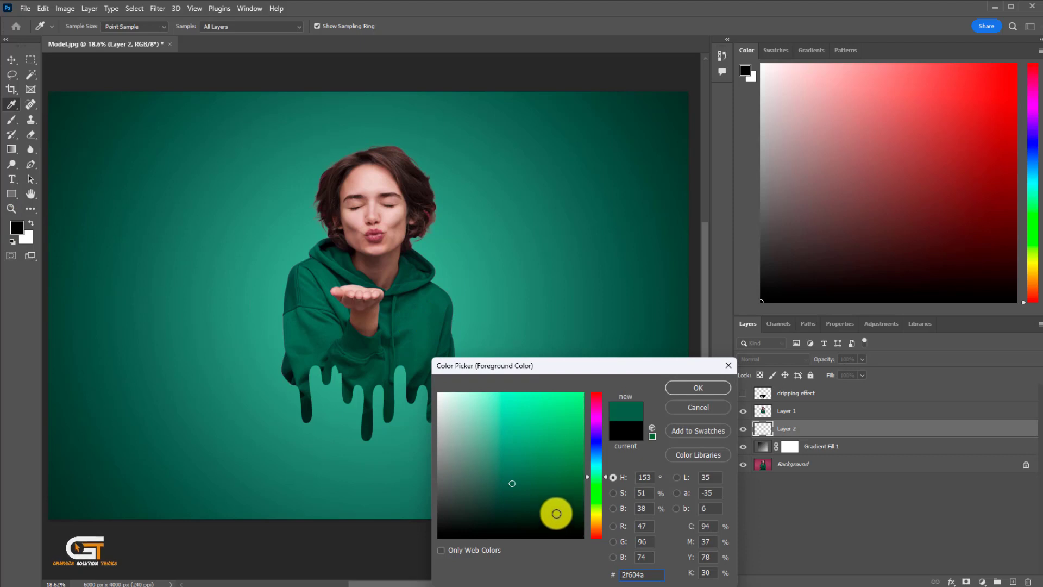
{"action": "left_click_drag", "start_coordinate": [557, 513], "coordinate": [577, 513]}
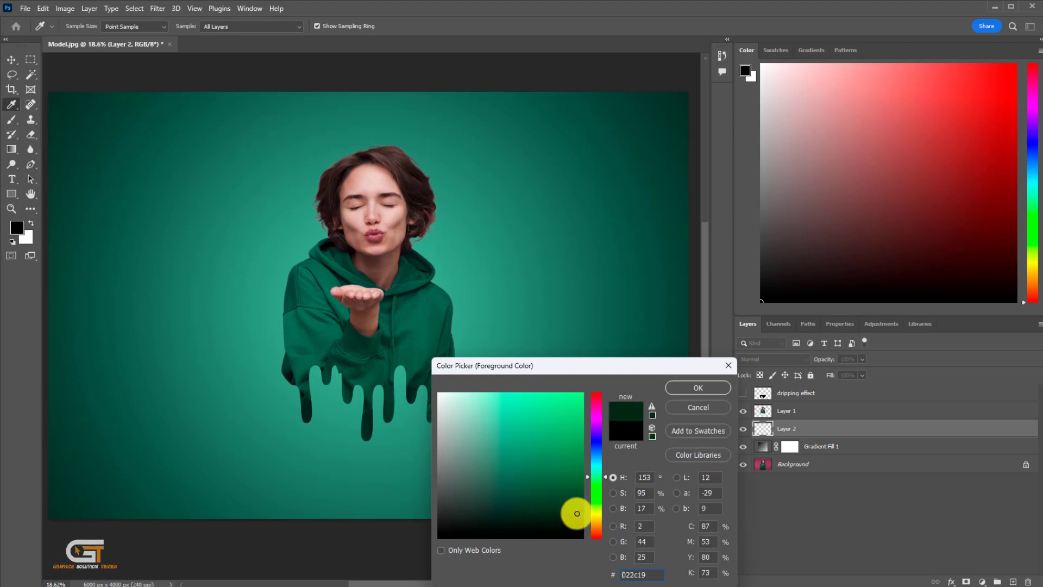
{"action": "left_click", "coordinate": [696, 390]}
{"action": "key", "text": "e"}
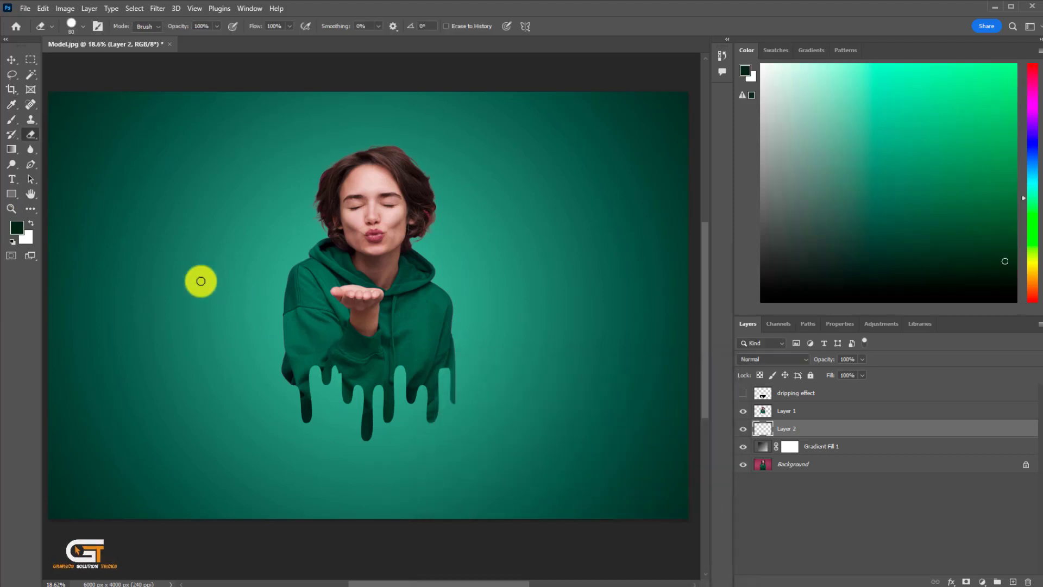
Paint one dark green dab just below the drips on Layer 2 using a Soft Round brush at 1200 px.
{"action": "left_click", "coordinate": [12, 122]}
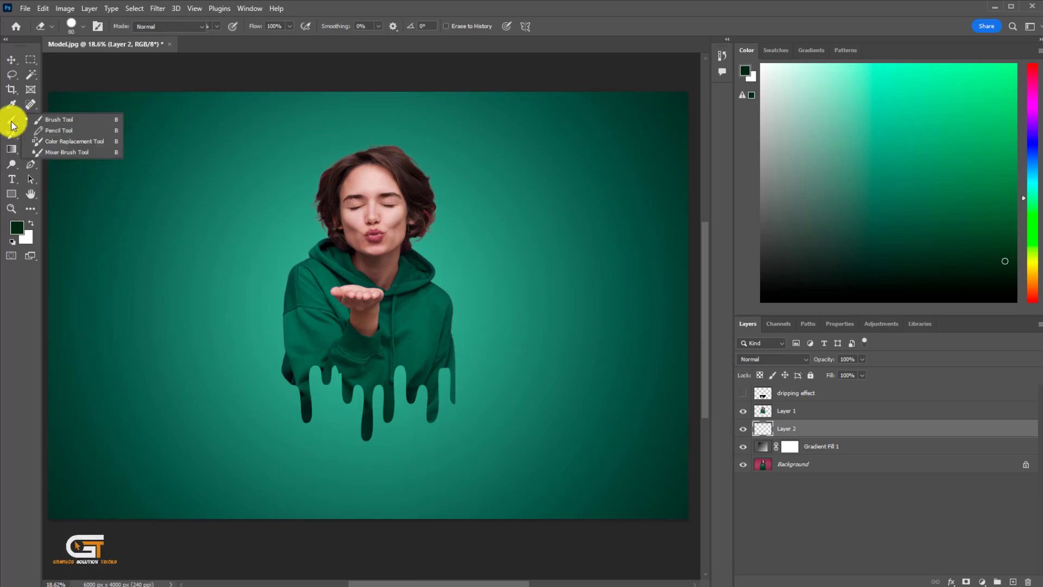
{"action": "left_click", "coordinate": [57, 120]}
{"action": "left_click", "coordinate": [82, 28]}
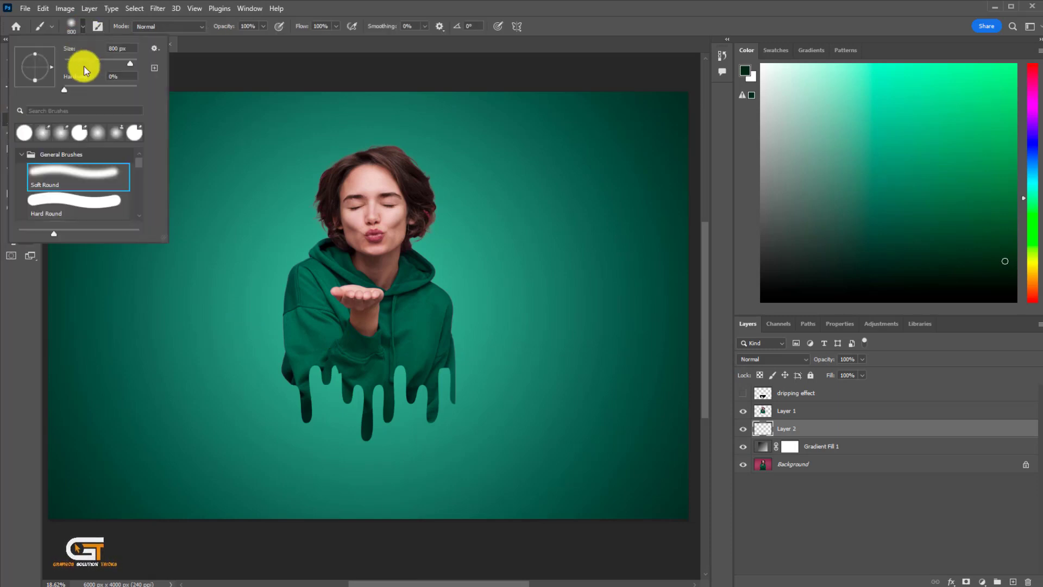
{"action": "left_click", "coordinate": [93, 189]}
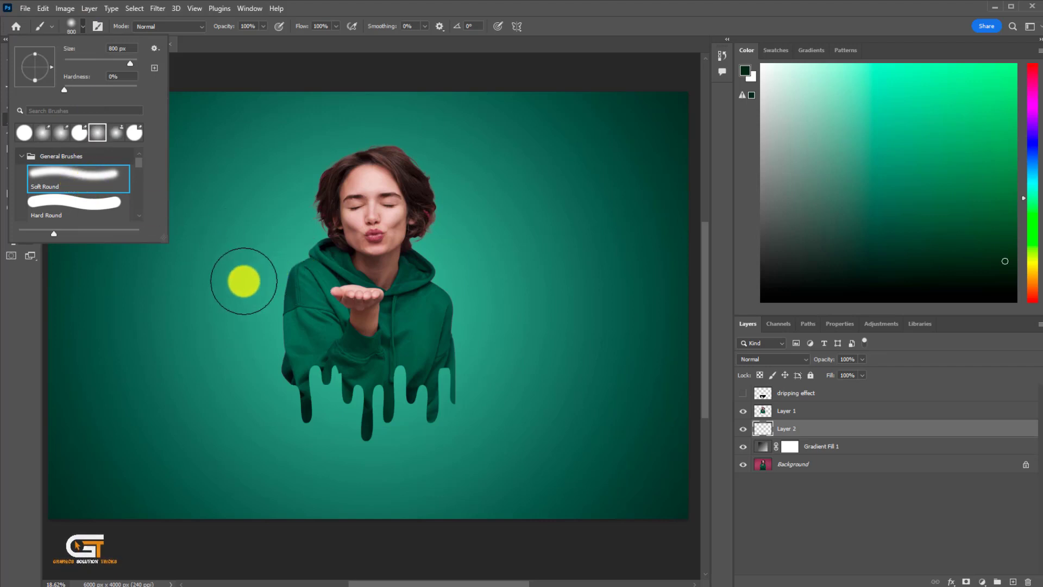
{"action": "left_click", "coordinate": [244, 283]}
{"action": "key", "text": "bracketright"}
{"action": "key", "text": "bracketright"}
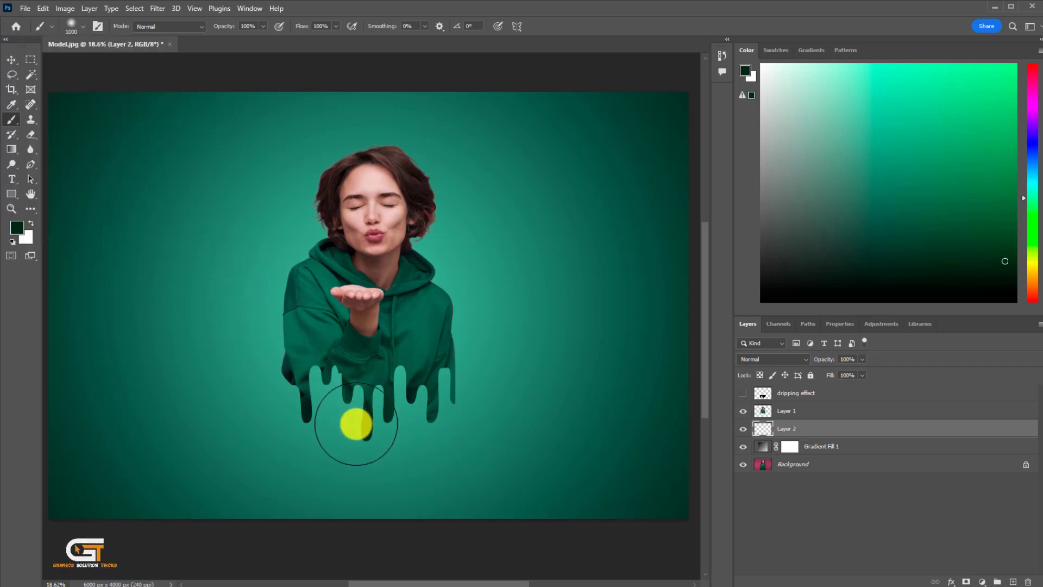
{"action": "left_click", "coordinate": [356, 432]}
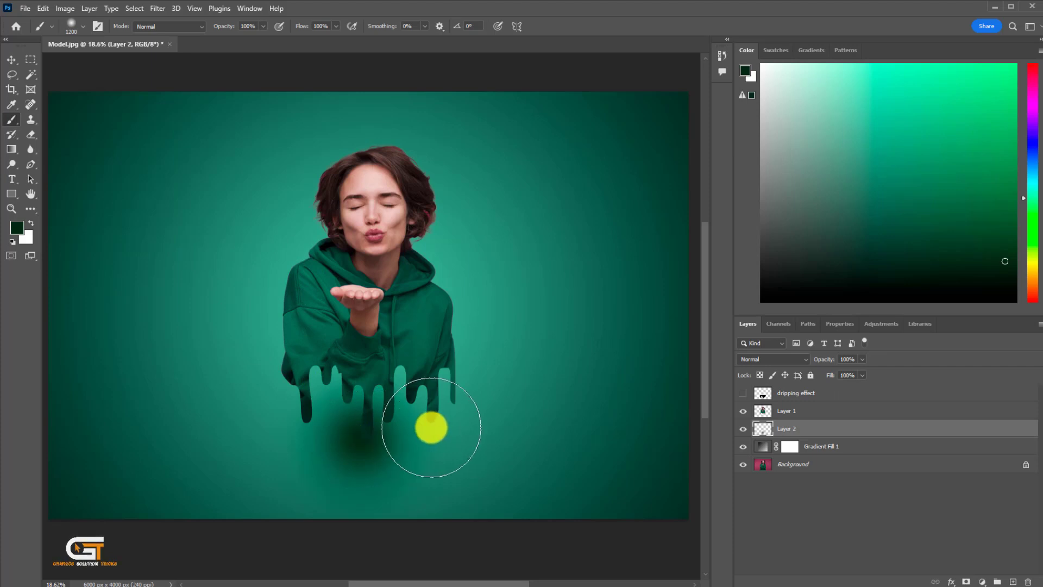
Transform the dab to 152.12% width and 11.32% height, center it beneath the drips as a flat ground shadow, and apply.
{"action": "key", "text": "ctrl+t"}
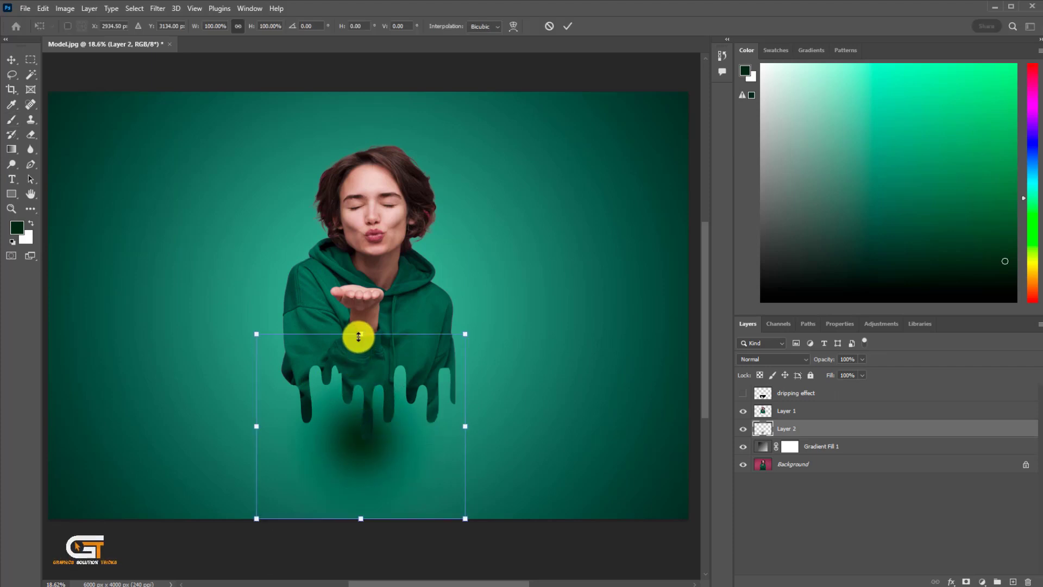
{"action": "left_click_drag", "start_coordinate": [360, 333], "coordinate": [384, 459]}
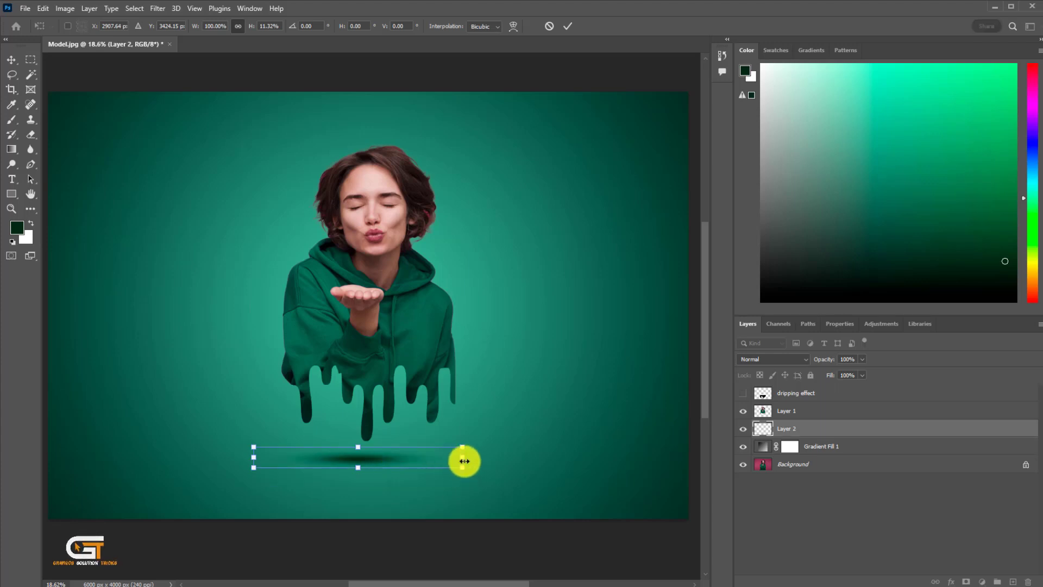
{"action": "left_click_drag", "start_coordinate": [463, 461], "coordinate": [570, 457]}
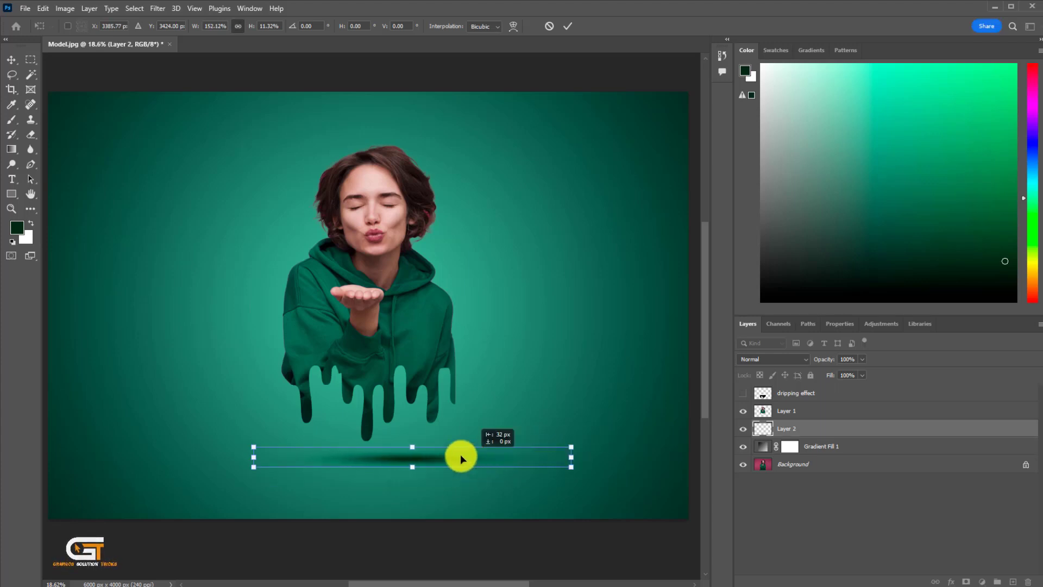
{"action": "left_click_drag", "start_coordinate": [461, 459], "coordinate": [355, 457]}
{"action": "key", "text": "Return"}
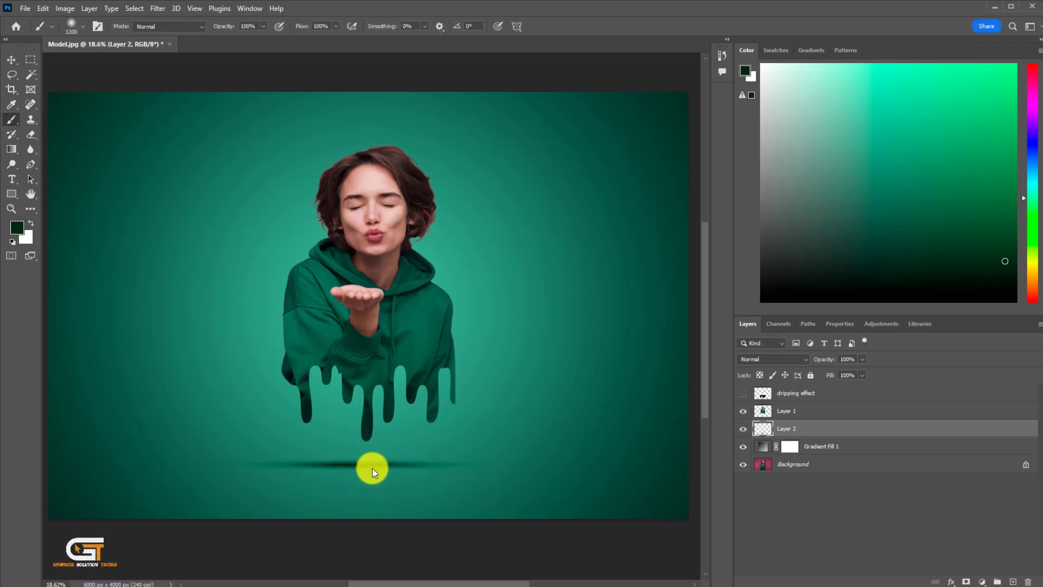
Raise the brightness of the portrait on Layer 1 to 30 with a Brightness/Contrast adjustment, comparing before and after.
{"action": "left_click", "coordinate": [756, 409]}
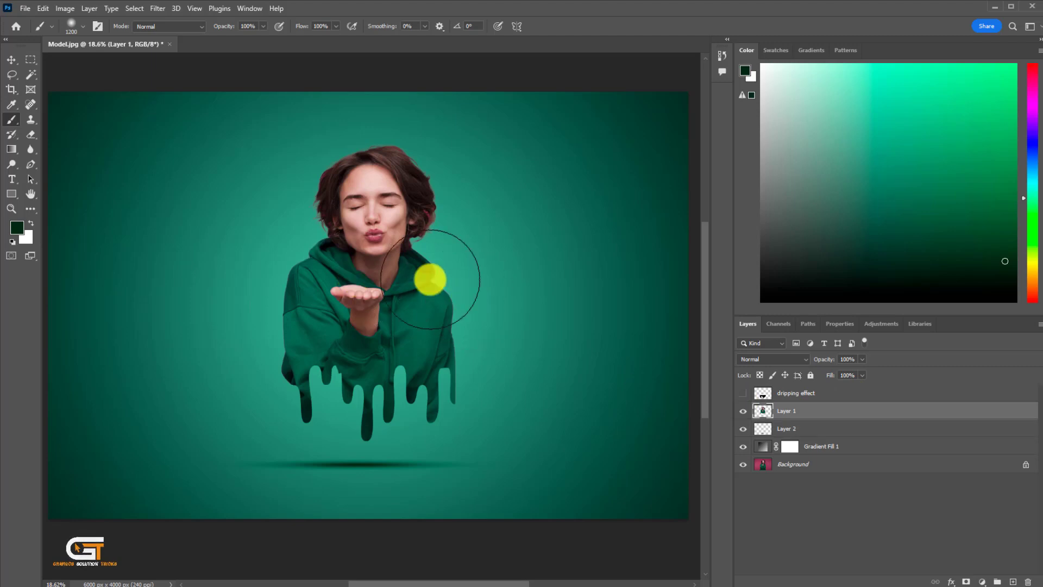
{"action": "left_click", "coordinate": [65, 12]}
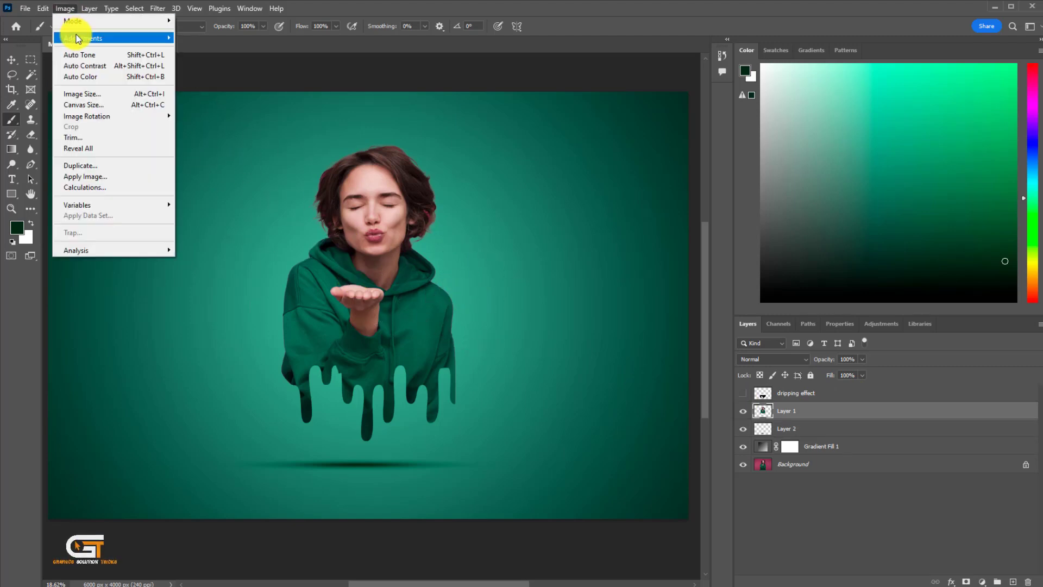
{"action": "mouse_move", "coordinate": [100, 37]}
{"action": "left_click", "coordinate": [193, 38]}
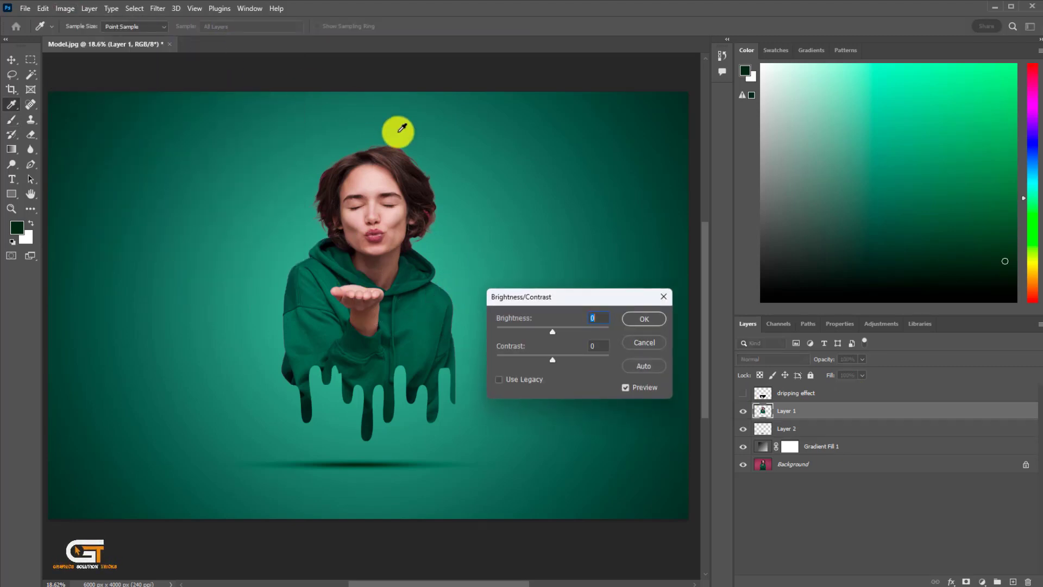
{"action": "left_click_drag", "start_coordinate": [577, 290], "coordinate": [447, 236]}
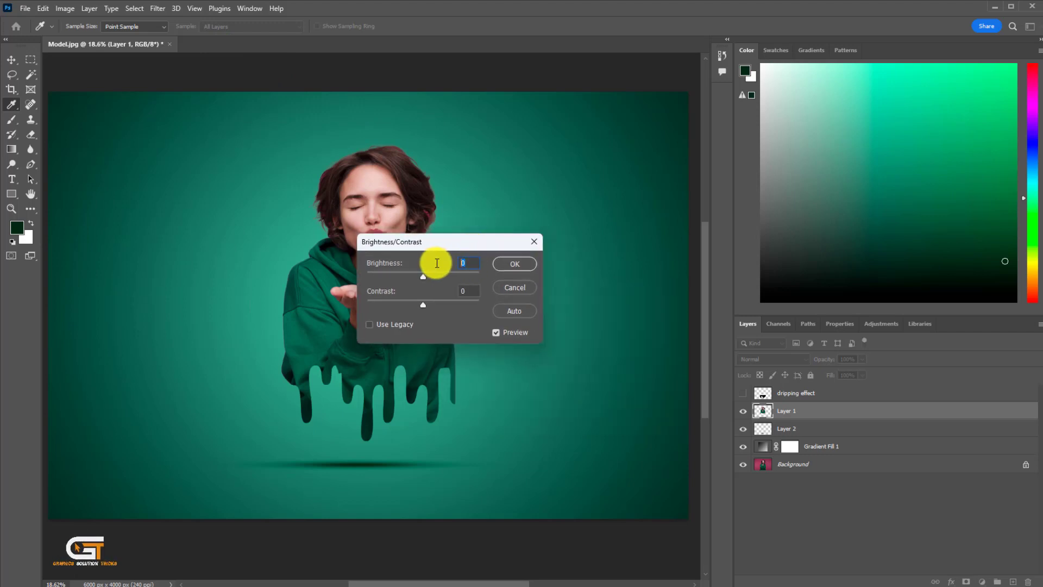
{"action": "type", "text": "30"}
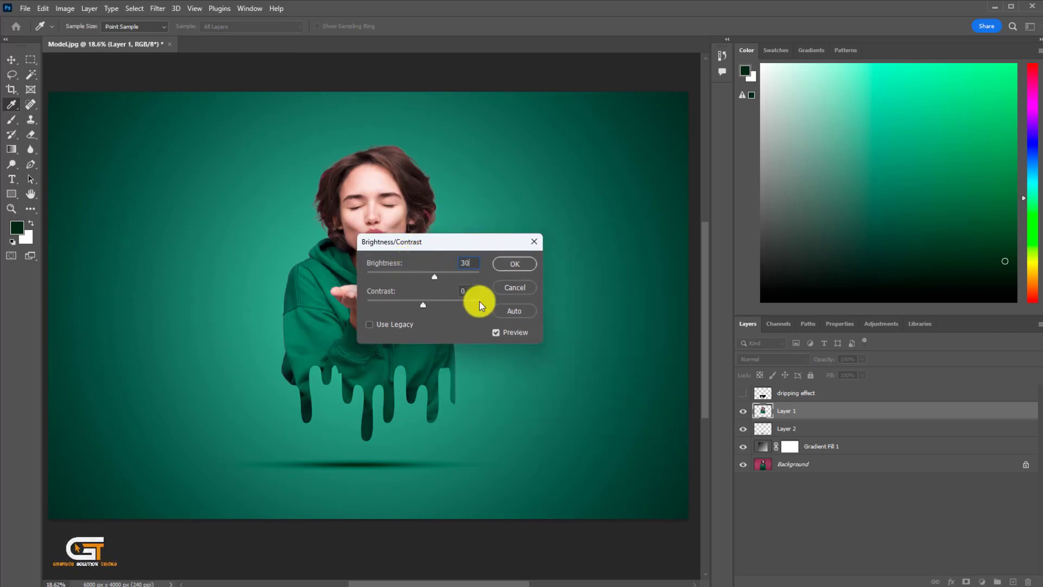
{"action": "left_click", "coordinate": [517, 333]}
{"action": "left_click", "coordinate": [517, 332]}
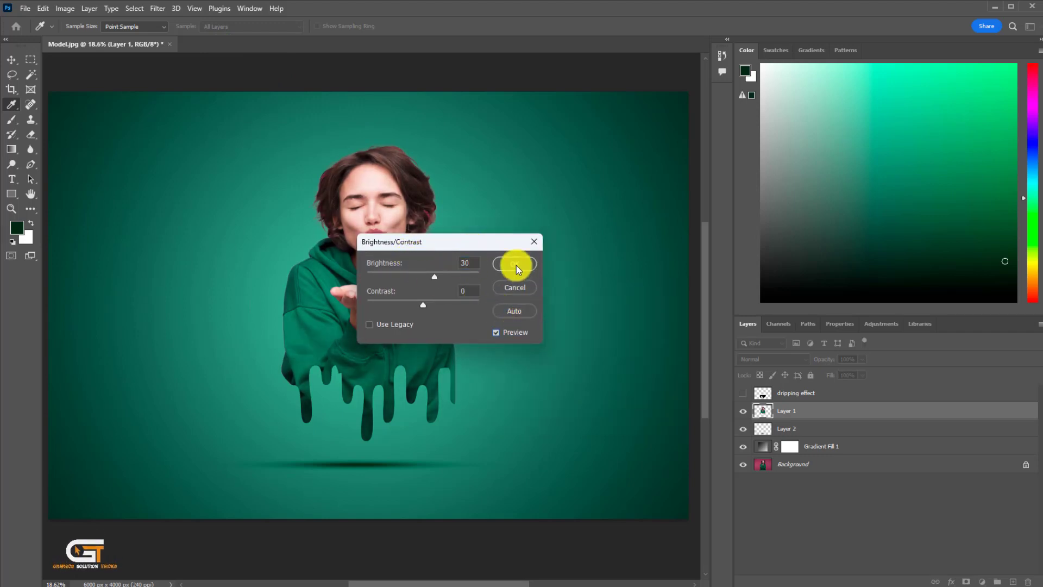
{"action": "left_click", "coordinate": [514, 264]}
{"action": "key", "text": "b"}
{"action": "left_click_drag", "start_coordinate": [429, 410], "coordinate": [475, 447]}
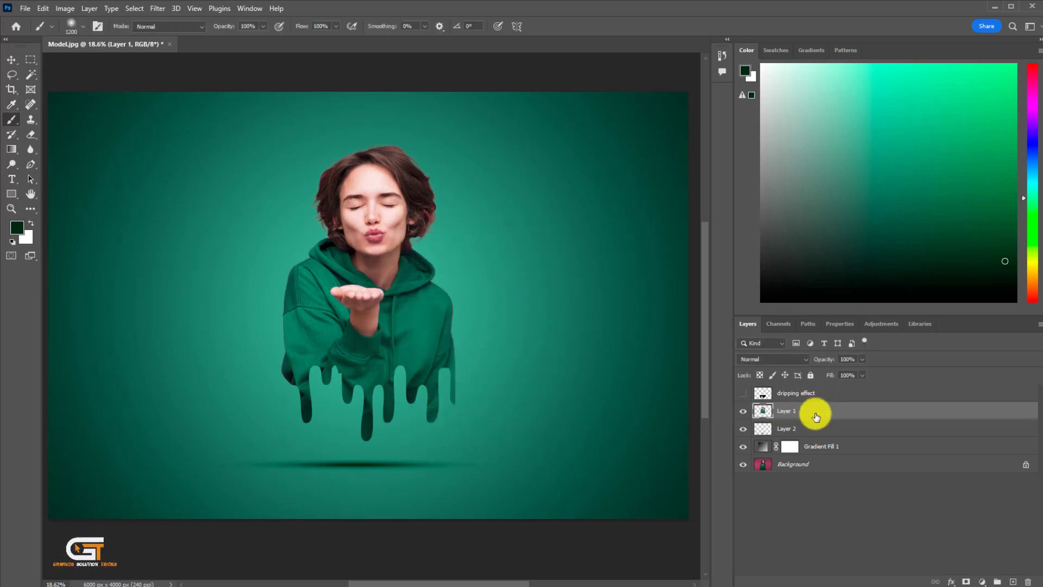
Add a drop shadow to Layer 1 with 35% opacity, 121° angle, 25 px distance, 23% spread and 27 px size.
{"action": "left_click", "coordinate": [953, 582]}
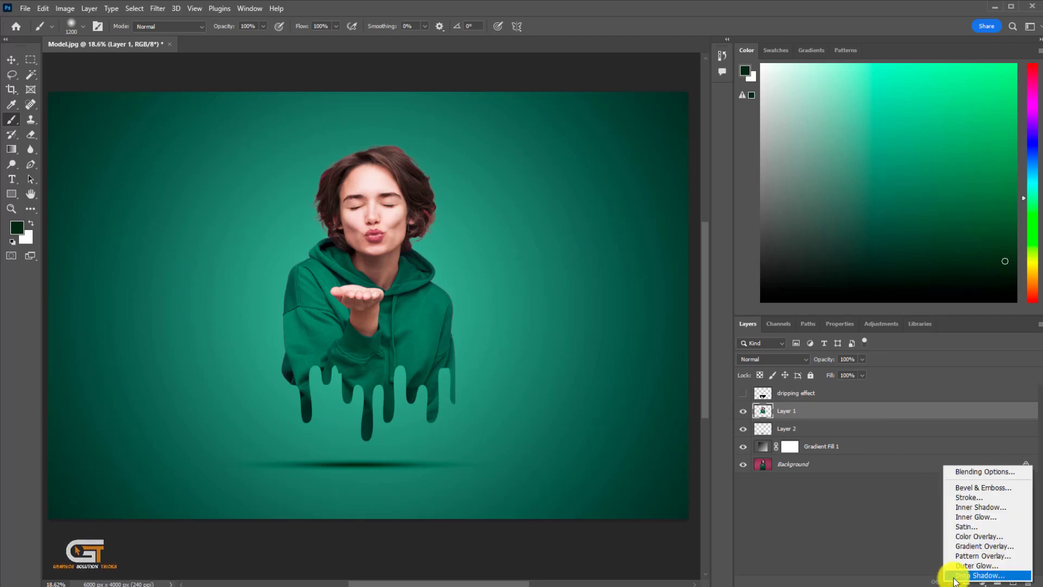
{"action": "left_click", "coordinate": [965, 473]}
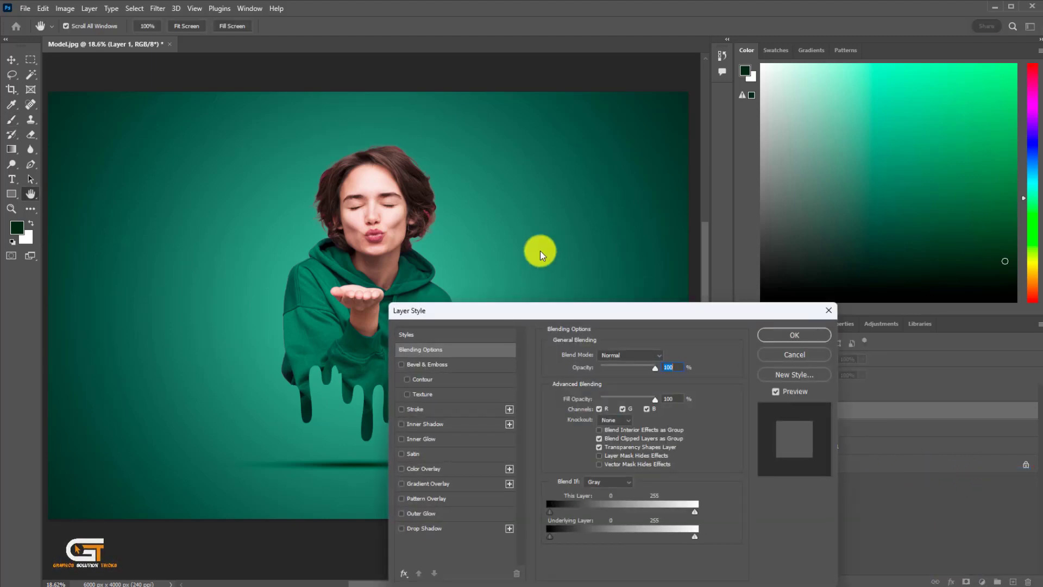
{"action": "left_click_drag", "start_coordinate": [602, 311], "coordinate": [750, 234]}
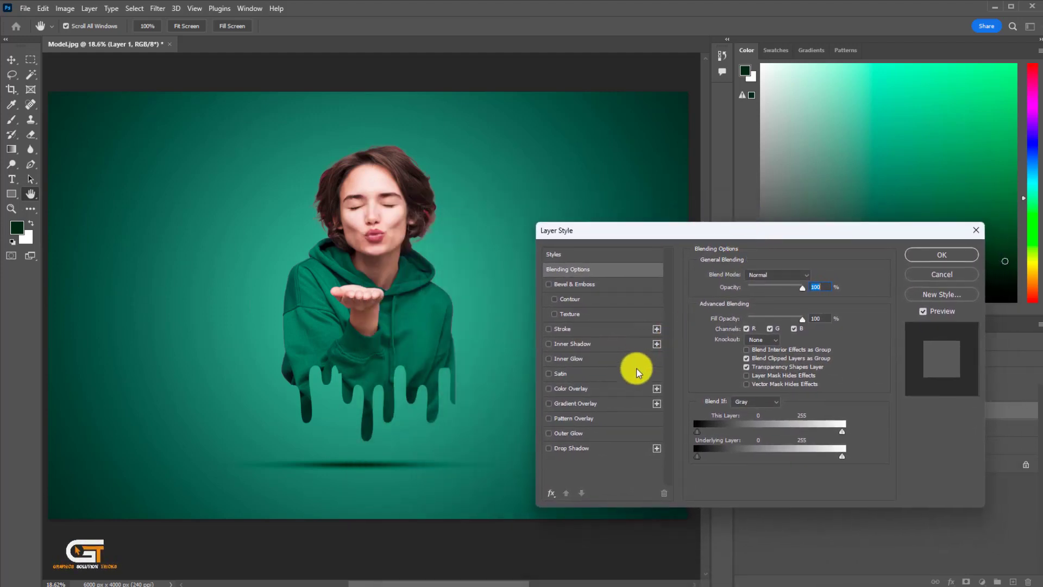
{"action": "left_click", "coordinate": [549, 448]}
{"action": "left_click", "coordinate": [564, 448]}
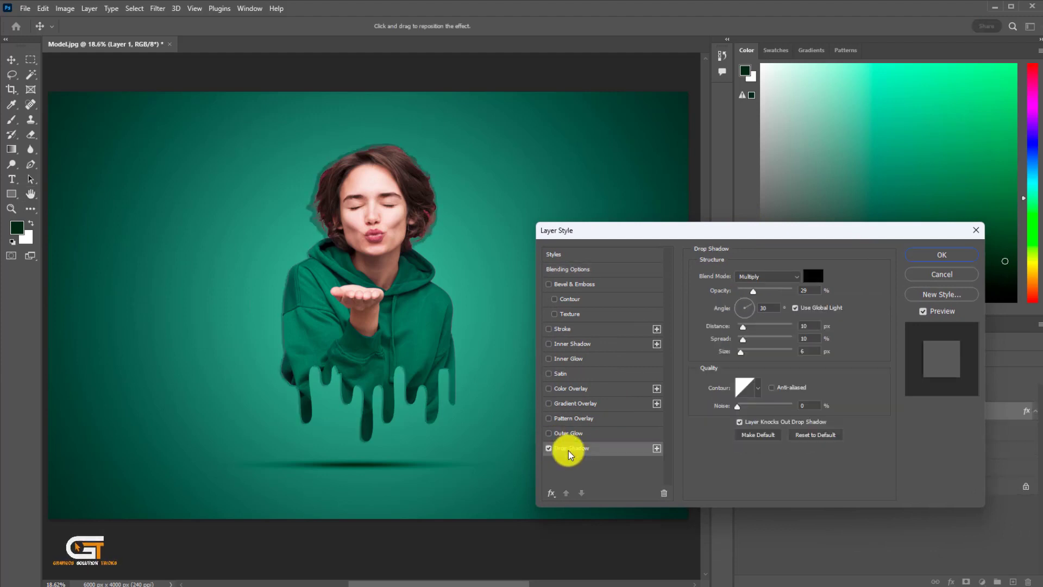
{"action": "left_click_drag", "start_coordinate": [768, 294], "coordinate": [774, 292]}
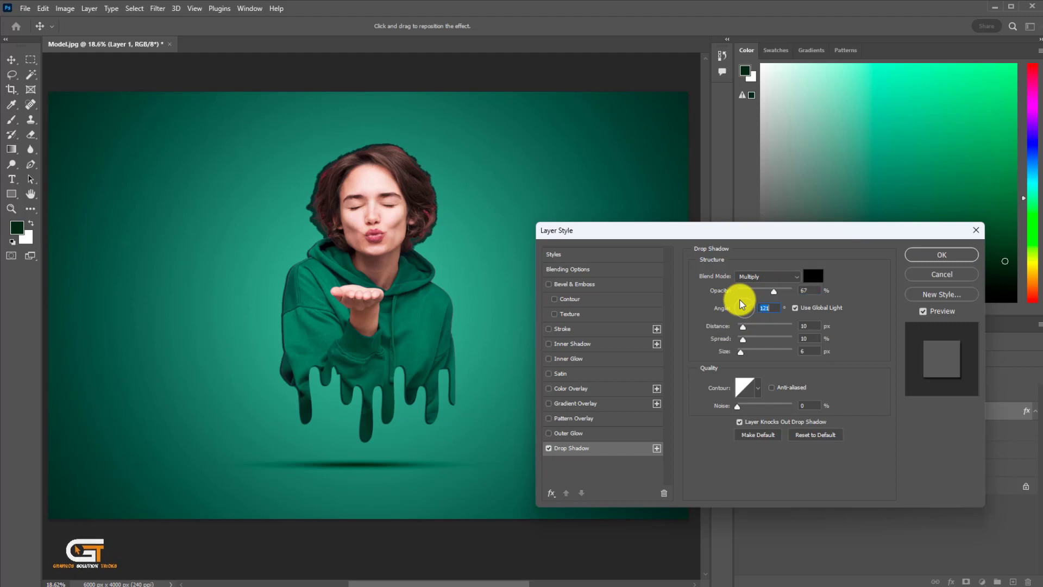
{"action": "left_click", "coordinate": [754, 326]}
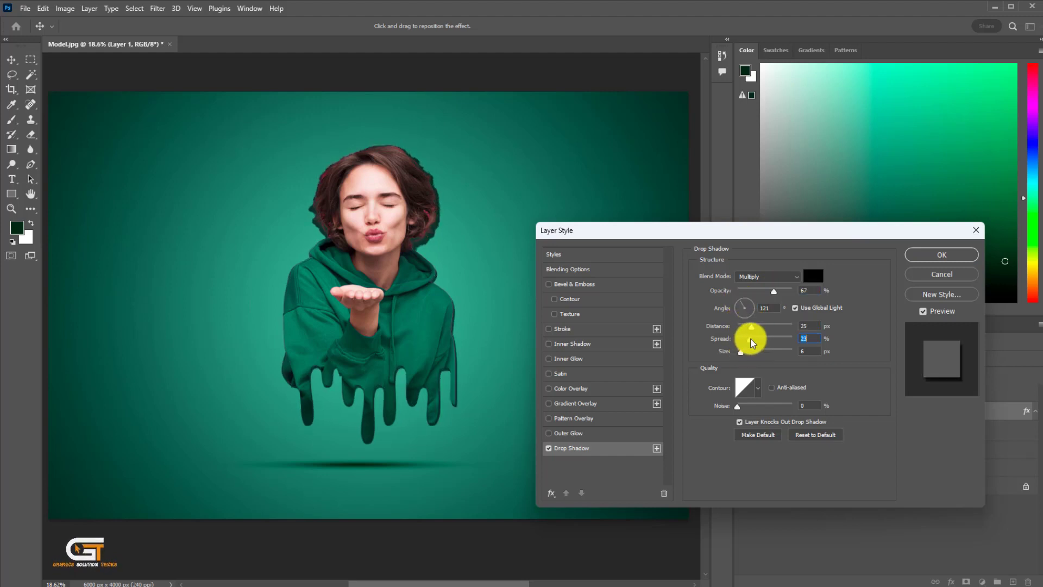
{"action": "left_click_drag", "start_coordinate": [743, 352], "coordinate": [746, 353]}
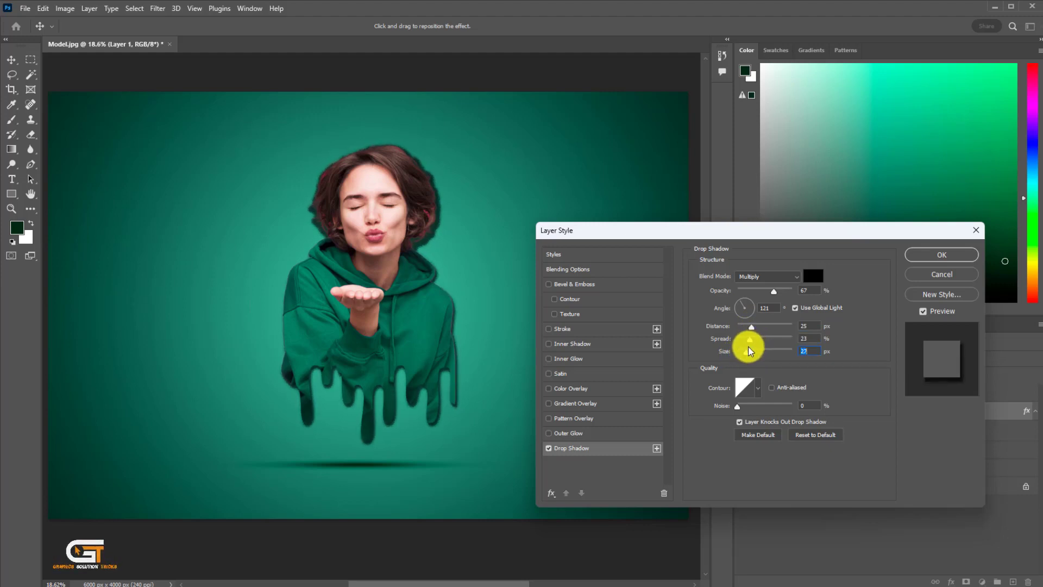
{"action": "left_click", "coordinate": [758, 291]}
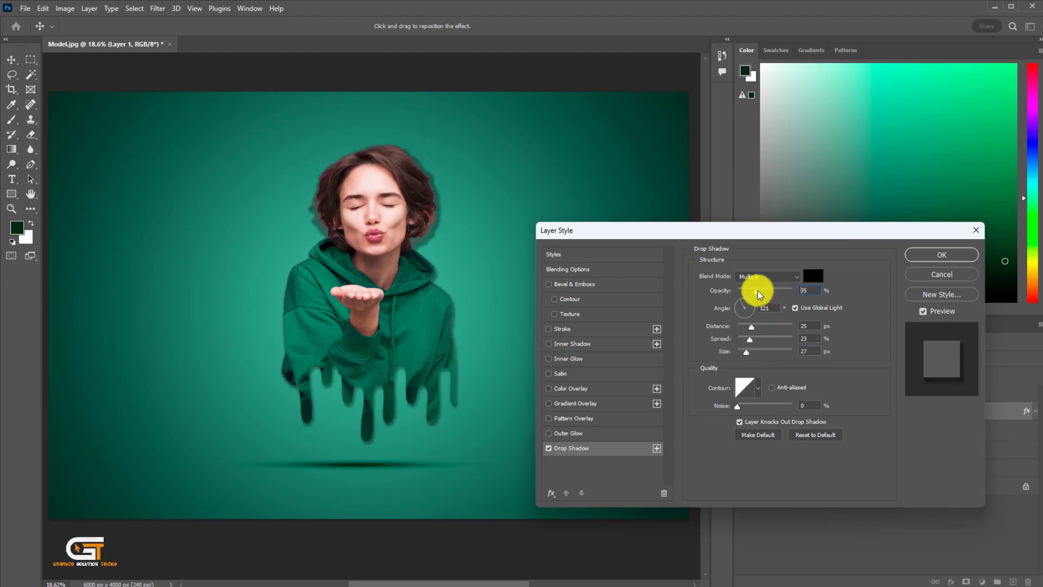
{"action": "left_click", "coordinate": [935, 260]}
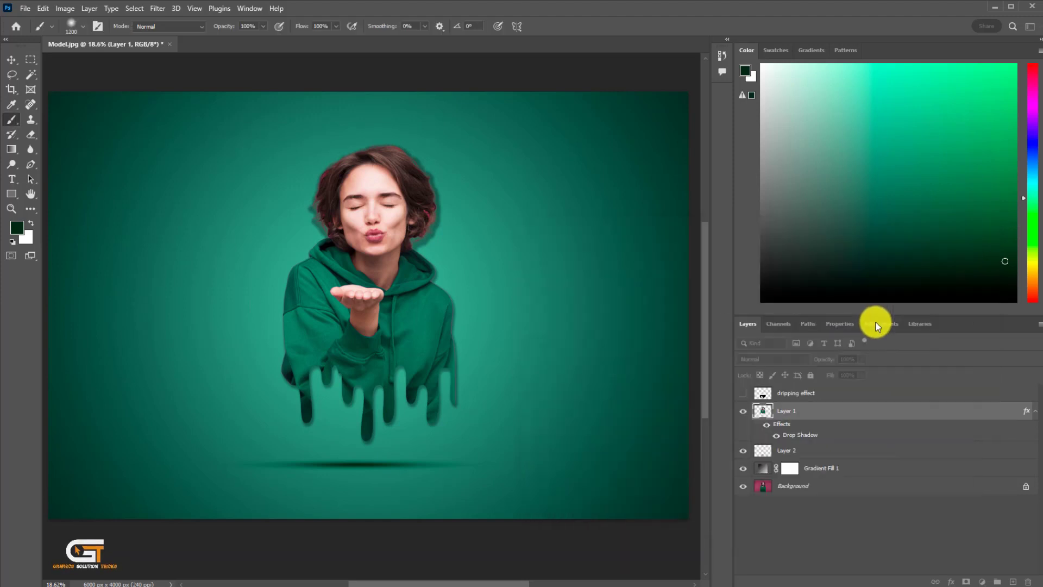
Separate Layer 1's drop shadow into its own layer and erase it around the head with a large hard eraser.
{"action": "right_click", "coordinate": [820, 435]}
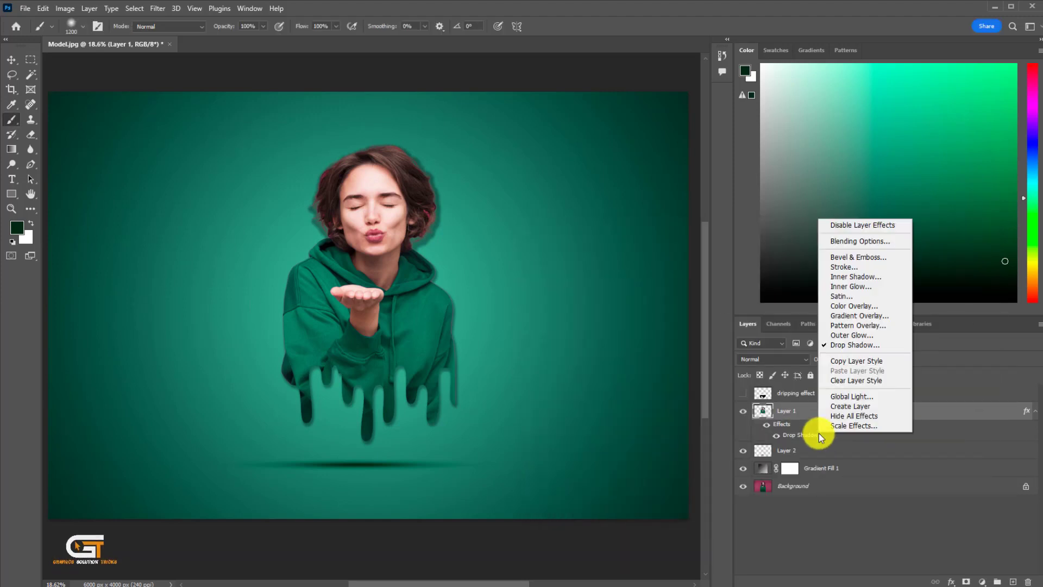
{"action": "left_click", "coordinate": [864, 407]}
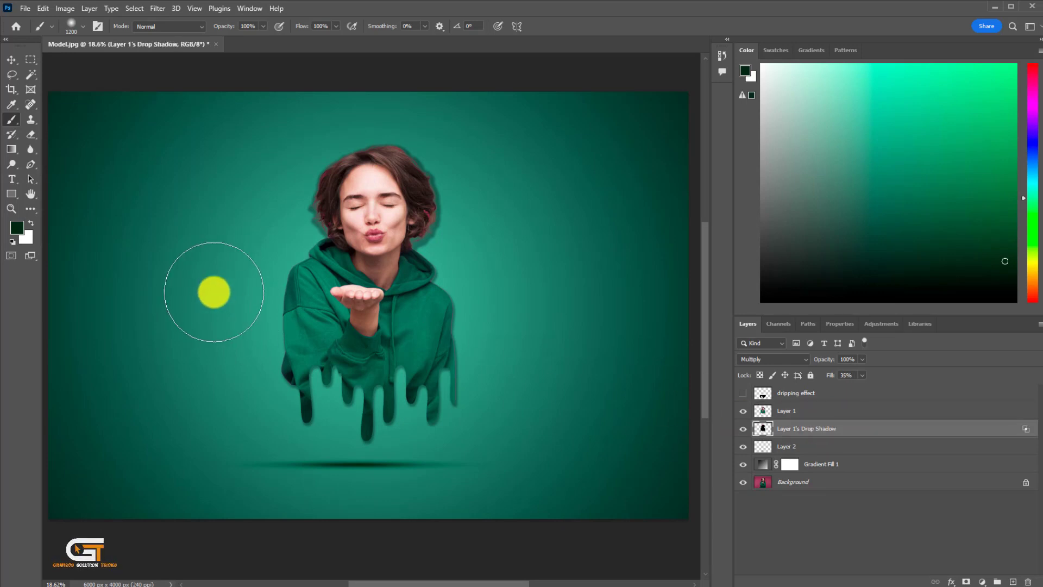
{"action": "left_click", "coordinate": [31, 140]}
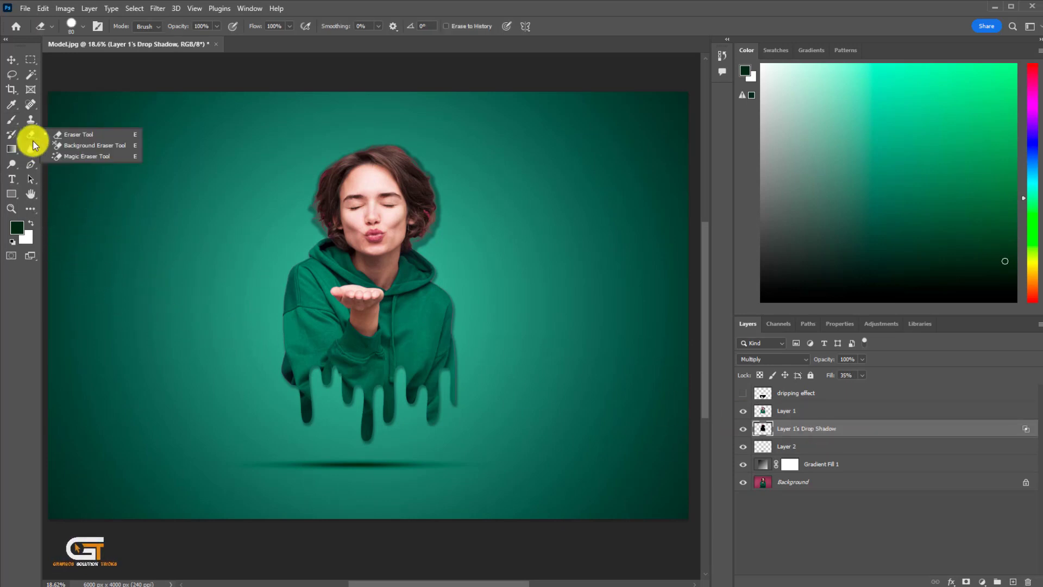
{"action": "left_click", "coordinate": [65, 134]}
{"action": "key", "text": "bracketright"}
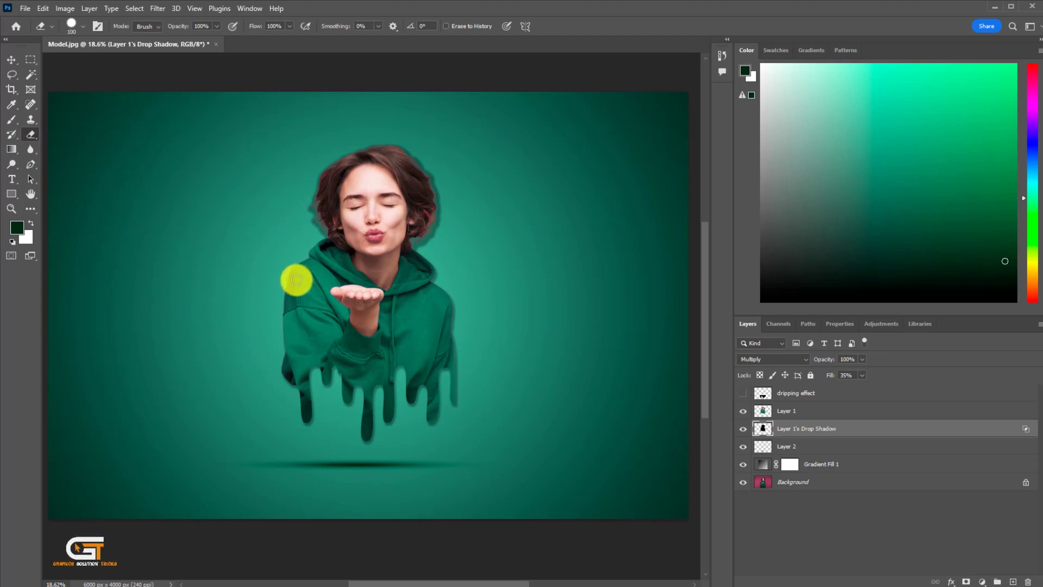
{"action": "key", "text": "bracketright"}
{"action": "key", "text": "bracketright"}
{"action": "key", "text": "bracketright"}
{"action": "key", "text": "bracketright"}
{"action": "key", "text": "bracketright"}
{"action": "mouse_move", "coordinate": [272, 272]}
{"action": "left_mouse_down"}
{"action": "mouse_move", "coordinate": [326, 224]}
{"action": "mouse_move", "coordinate": [495, 198]}
{"action": "mouse_move", "coordinate": [309, 209]}
{"action": "mouse_move", "coordinate": [366, 259]}
{"action": "left_mouse_up"}
Erase the remaining drop shadow around the hoodie's shoulders with the hard eraser reduced to 1000 px.
{"action": "key", "text": "bracketleft"}
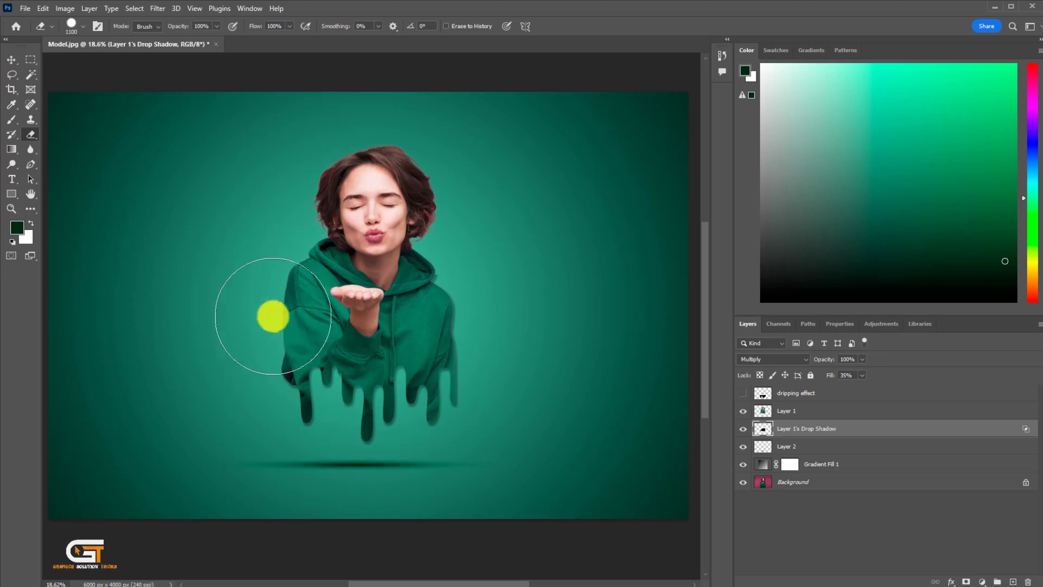
{"action": "key", "text": "bracketleft"}
{"action": "mouse_move", "coordinate": [277, 285]}
{"action": "left_mouse_down"}
{"action": "mouse_move", "coordinate": [461, 270]}
{"action": "mouse_move", "coordinate": [350, 225]}
{"action": "mouse_move", "coordinate": [456, 278]}
{"action": "left_mouse_up"}
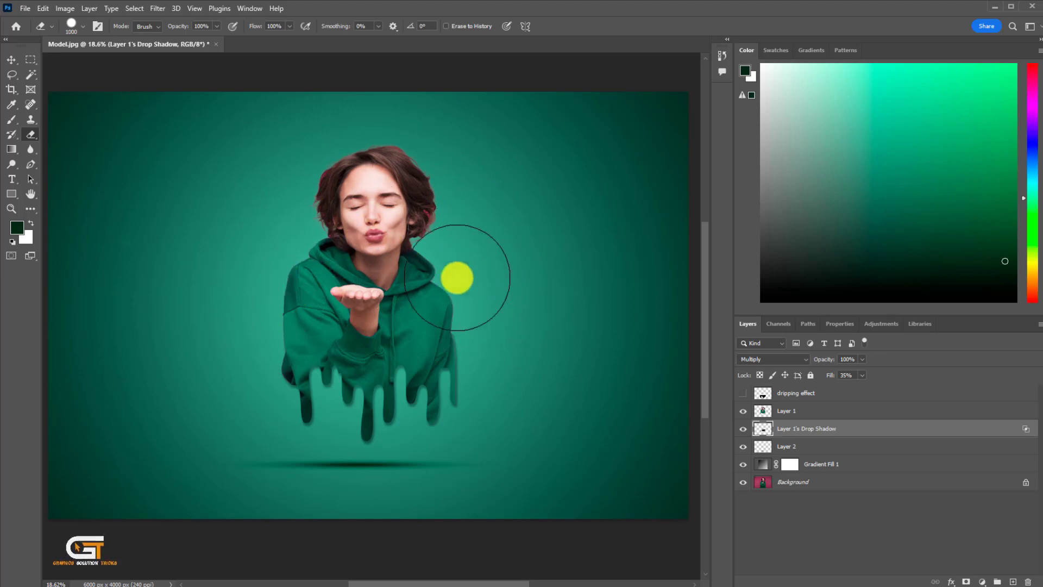
Fade the drop shadow beside the sleeve above the outermost drip with a soft eraser at 700 px.
{"action": "key", "text": "bracketleft"}
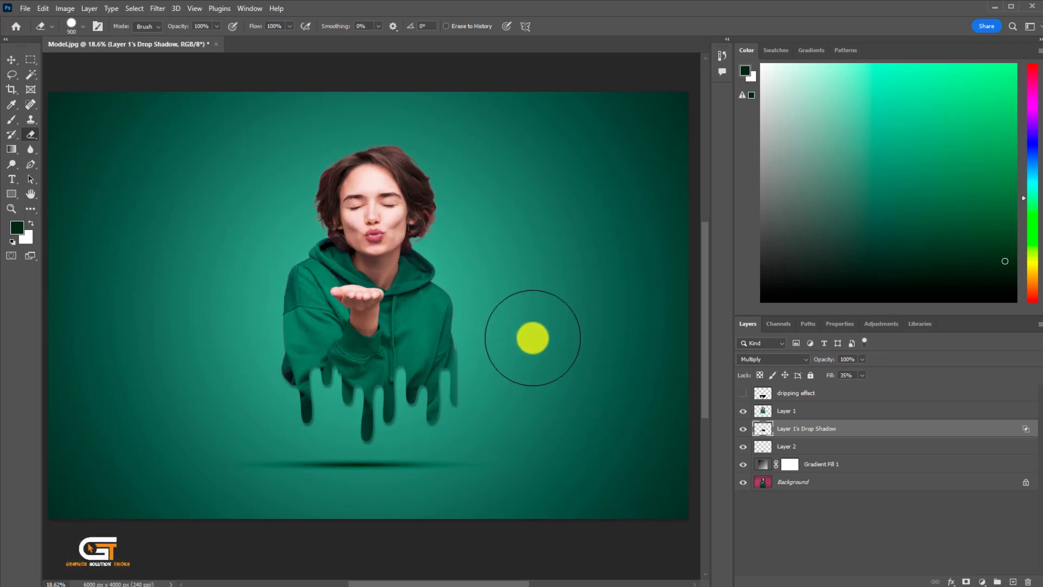
{"action": "right_click", "coordinate": [405, 194]}
{"action": "left_click", "coordinate": [353, 234]}
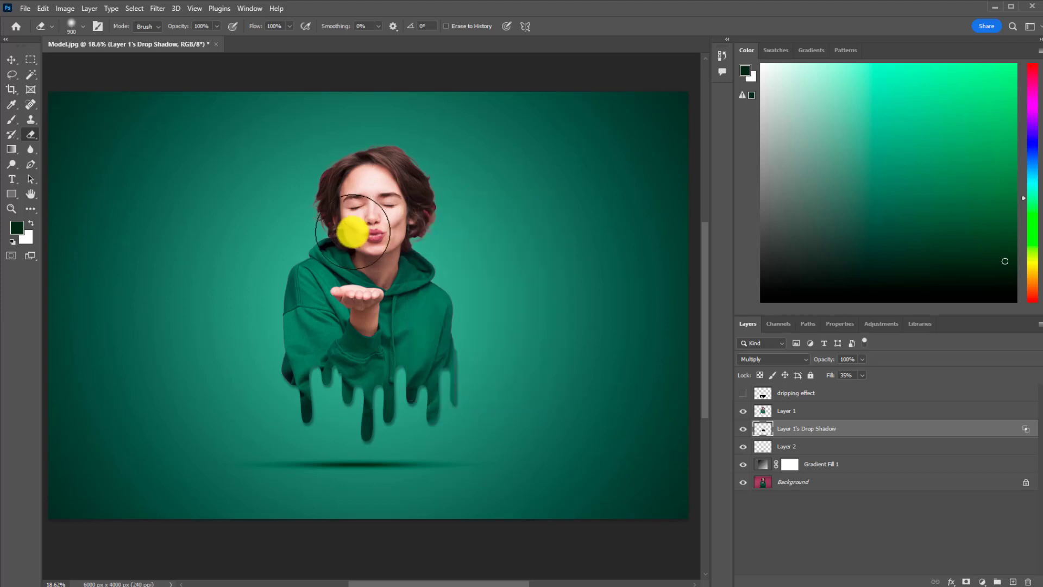
{"action": "key", "text": "bracketleft"}
{"action": "key", "text": "bracketleft"}
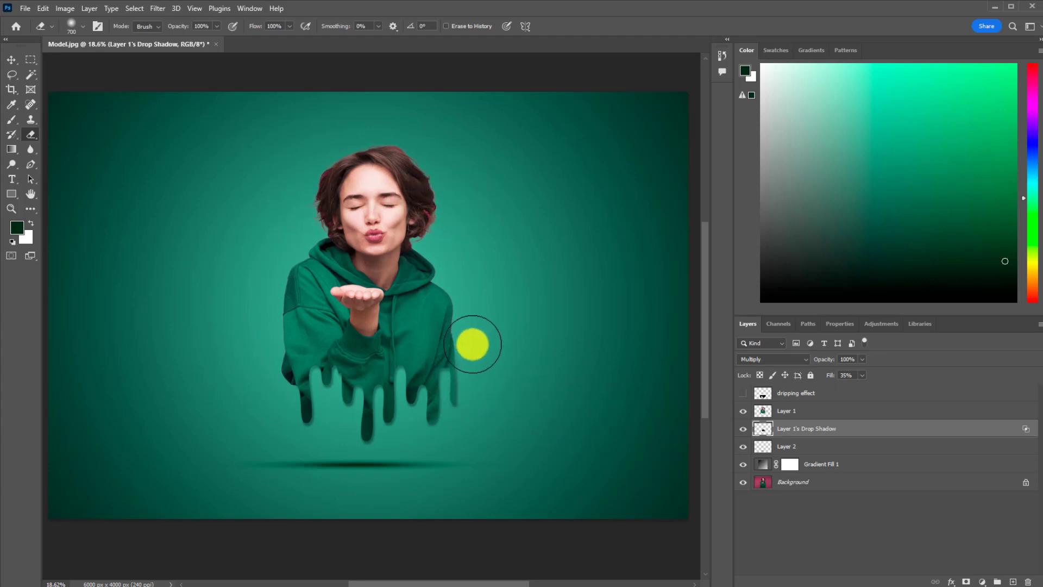
{"action": "scroll", "coordinate": [466, 344], "scroll_direction": "up", "scroll_amount": 1}
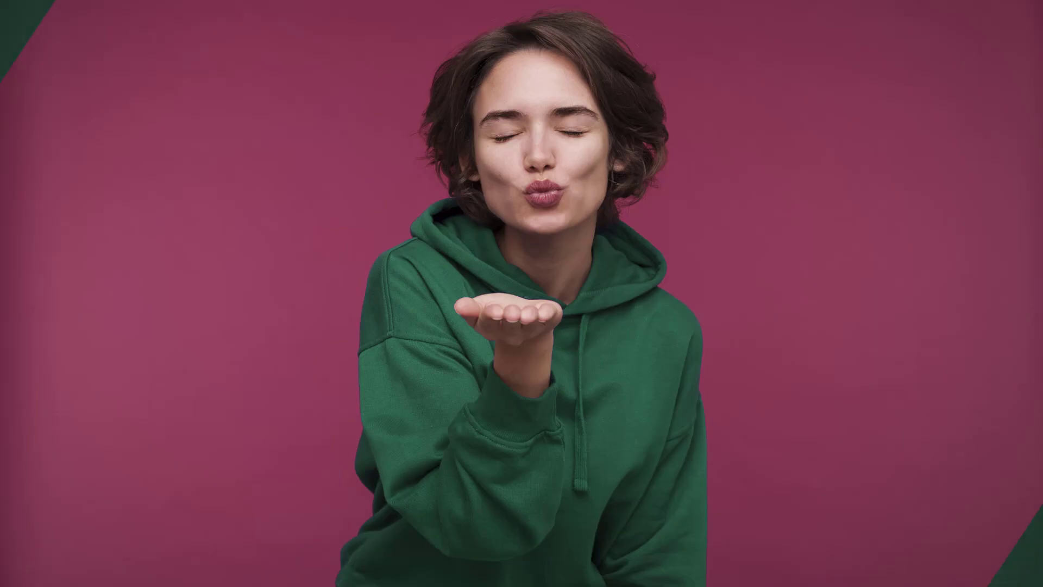